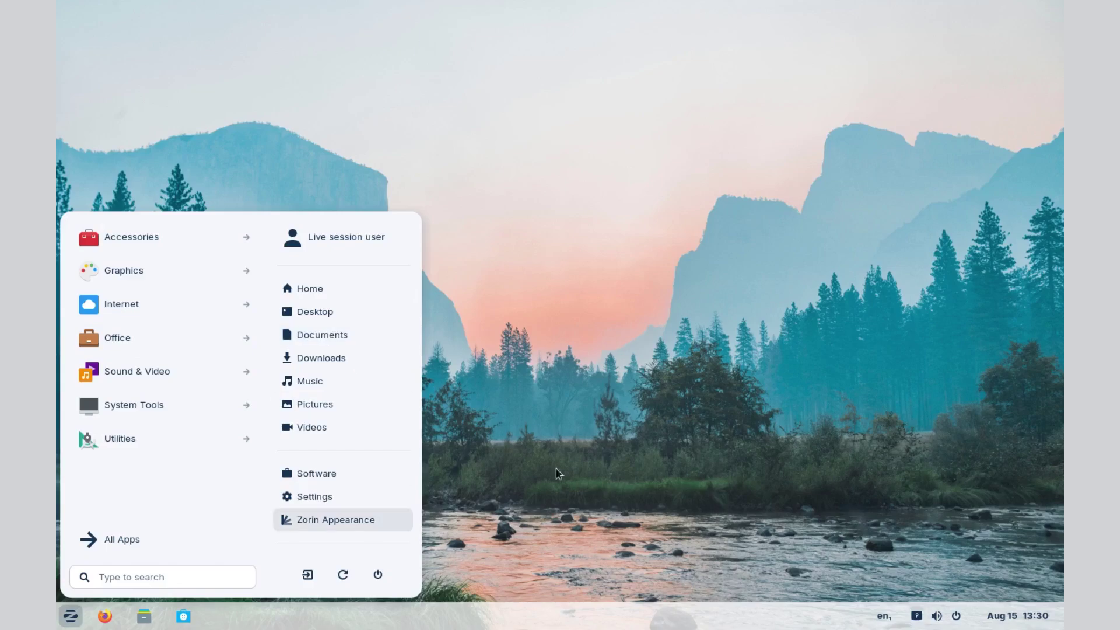
- Close the start menu and view the calendar panel from the taskbar clock
left_click(629, 467)
left_click(1002, 619)
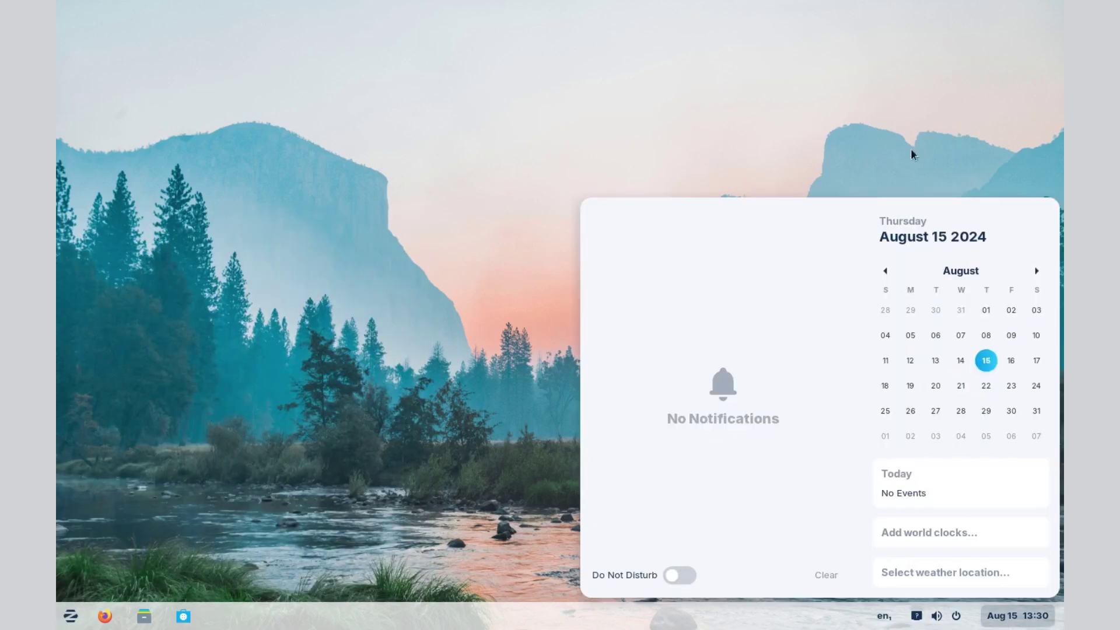
left_click(930, 519)
- Check the 'en' keyboard layout list, then close it to leave the plain desktop
left_click(920, 618)
left_click(883, 616)
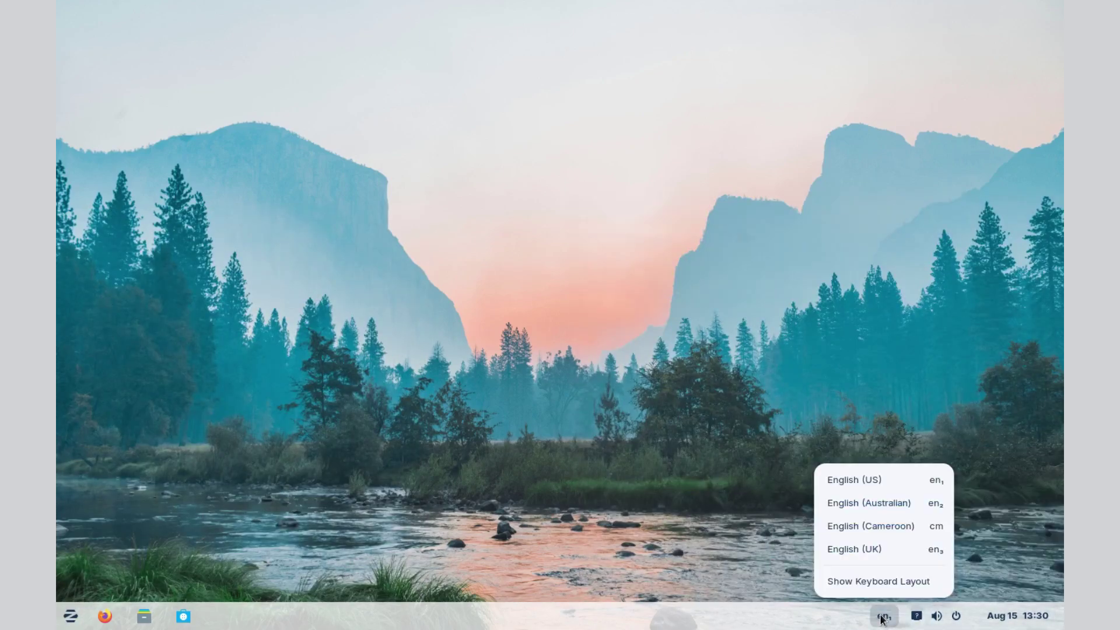
left_click(541, 421)
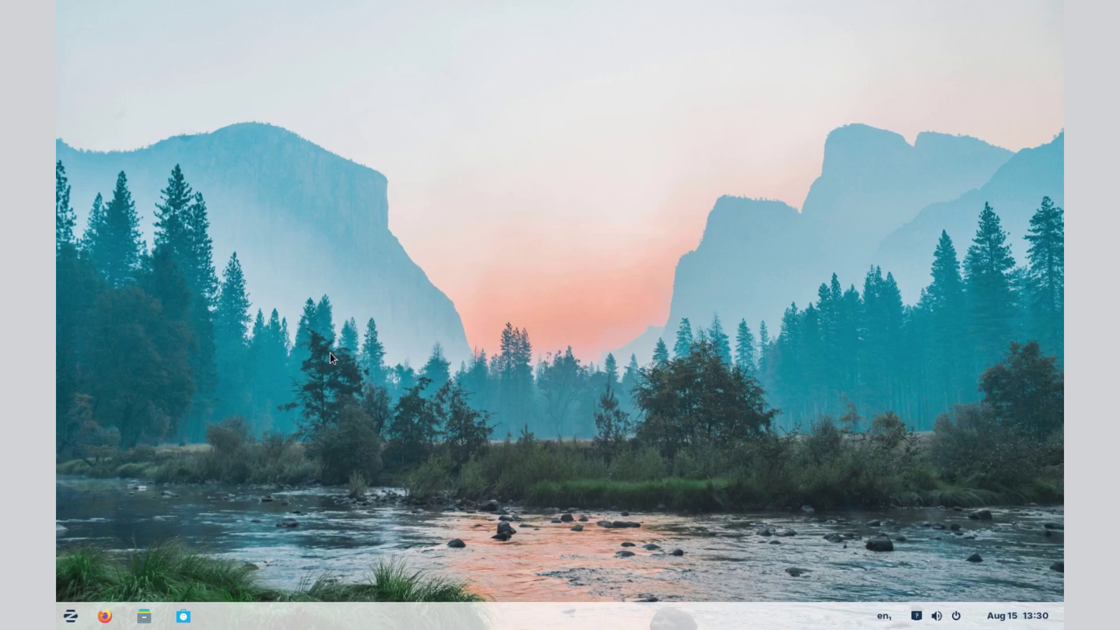
key("super")
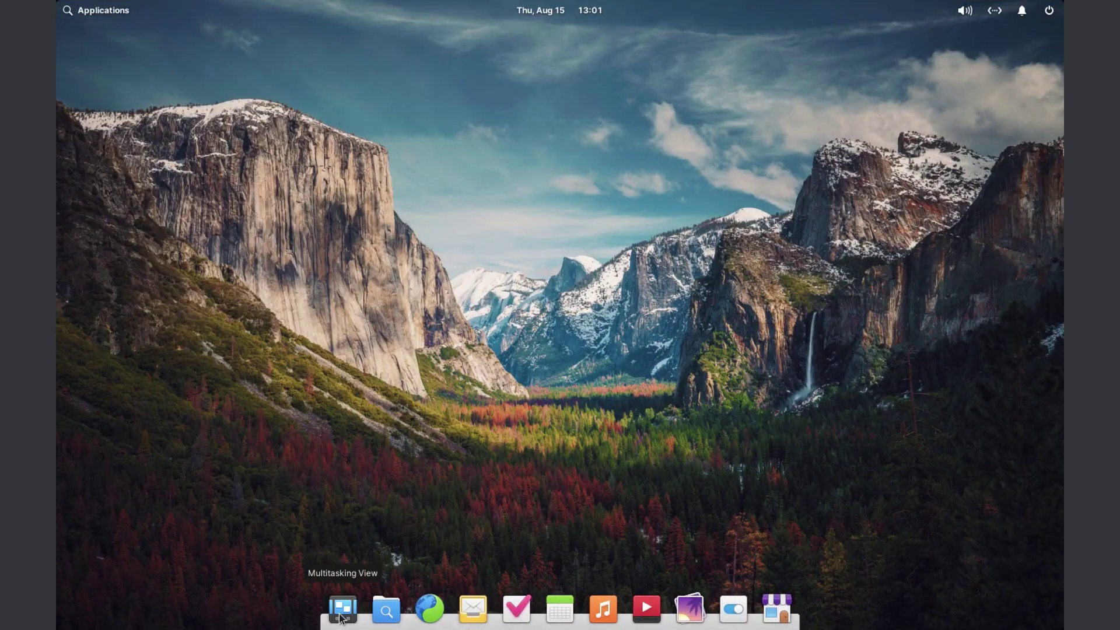
left_click(343, 609)
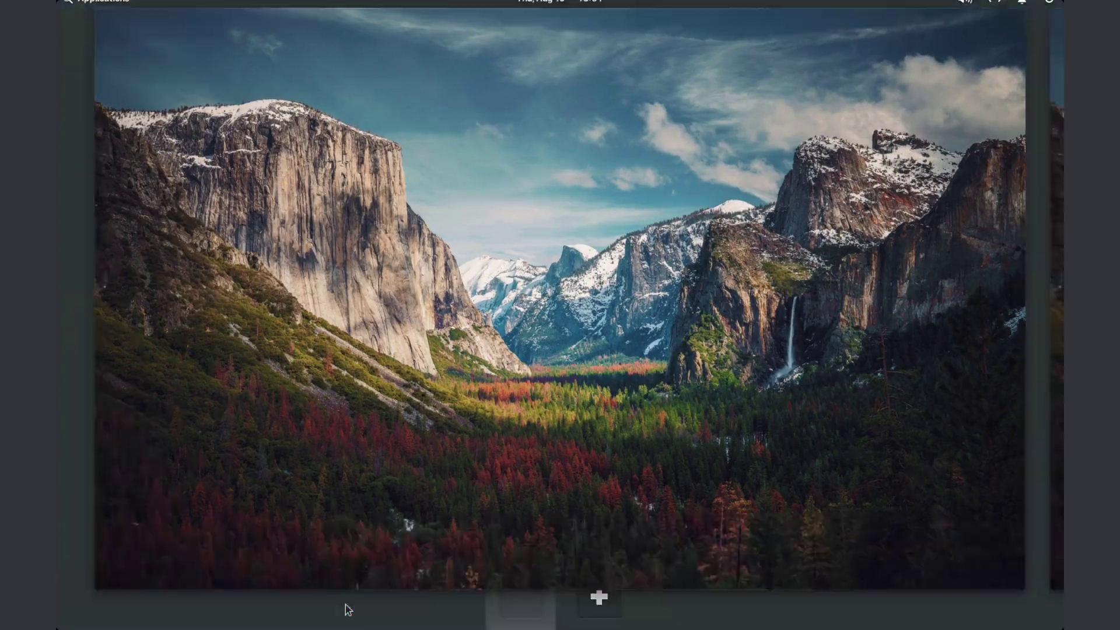
left_click(478, 449)
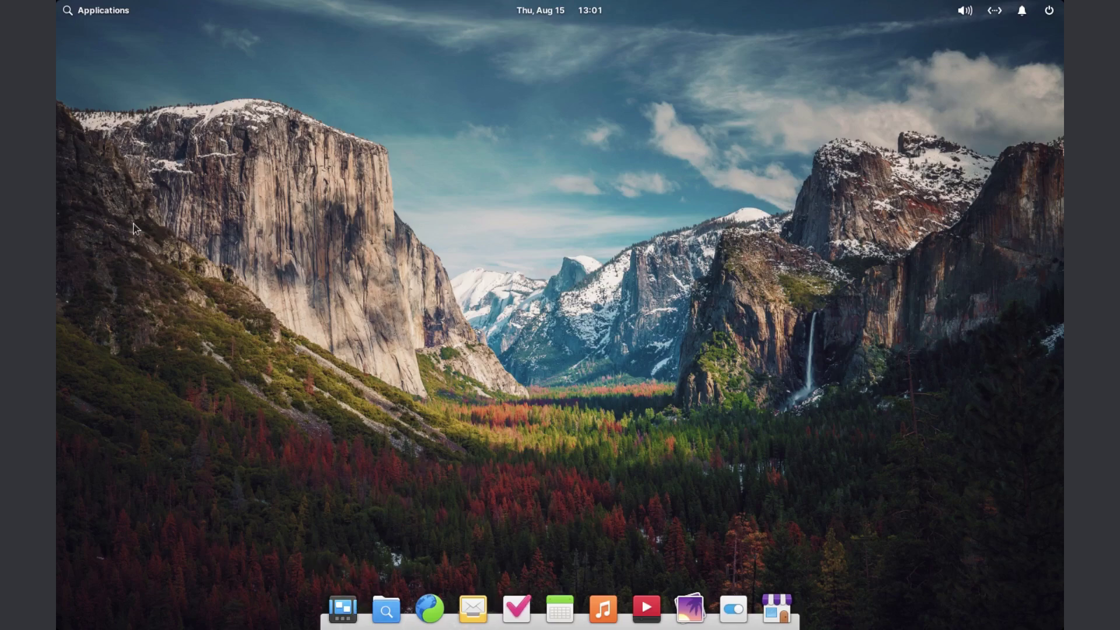
left_click(87, 12)
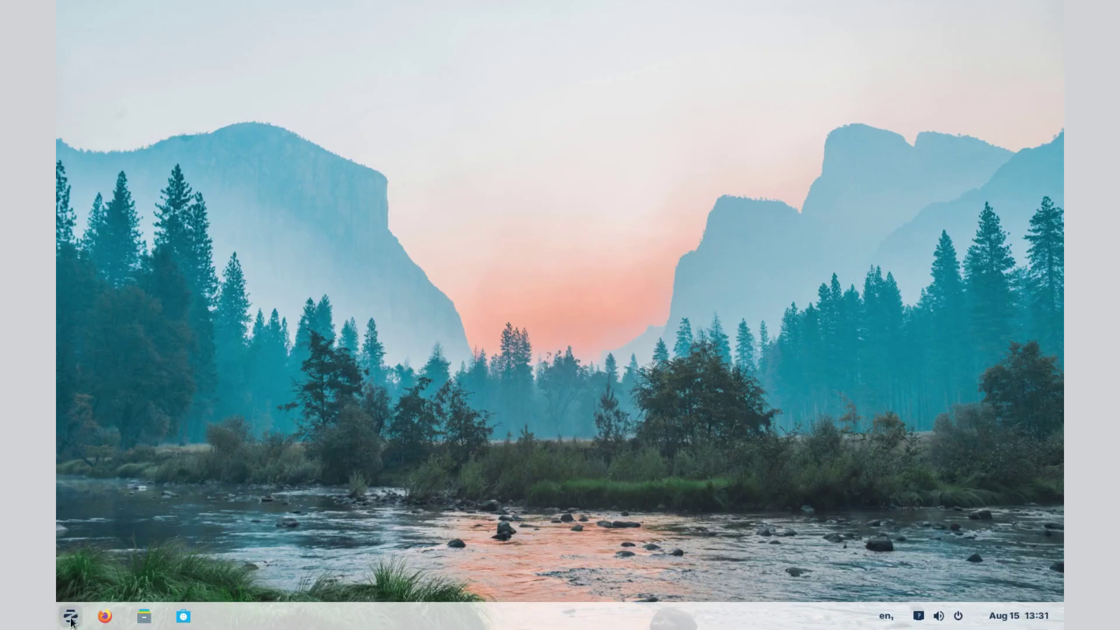
- Launch Zorin Appearance and apply the bottom-left layout with centred taskbar icons and app grid
left_click(71, 616)
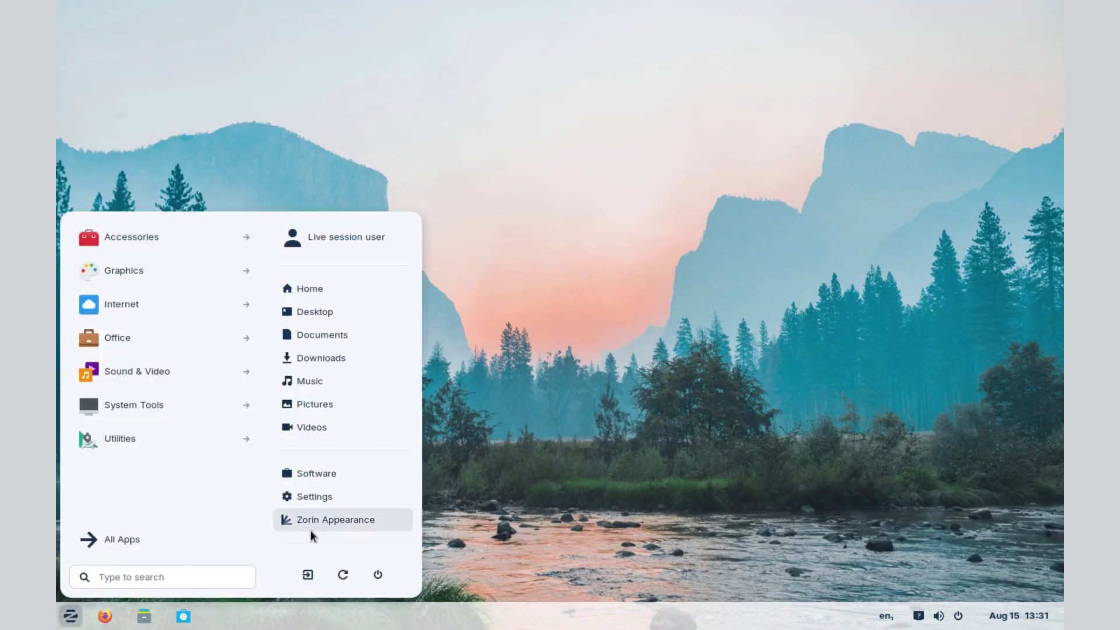
left_click(333, 523)
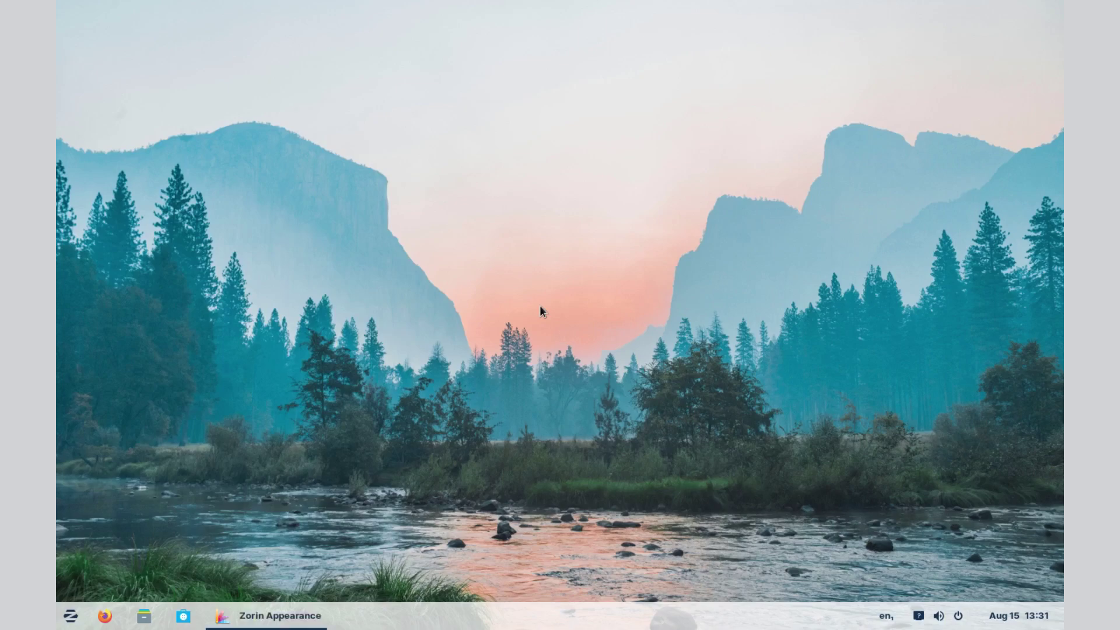
scroll(596, 342, "down", 3)
scroll(596, 341, "down", 5)
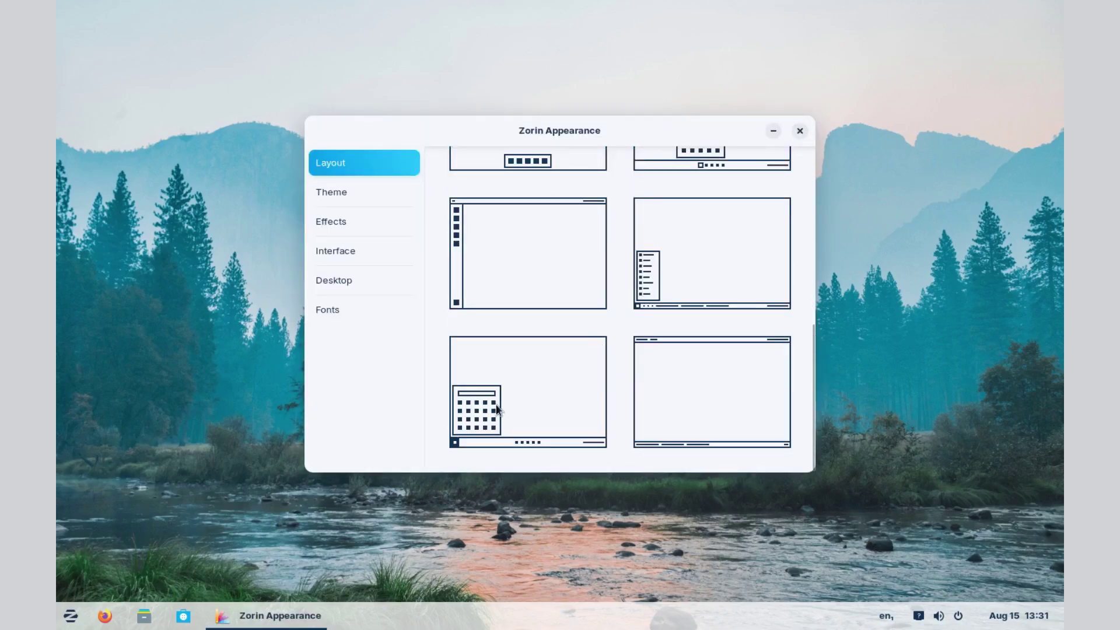
left_click(497, 410)
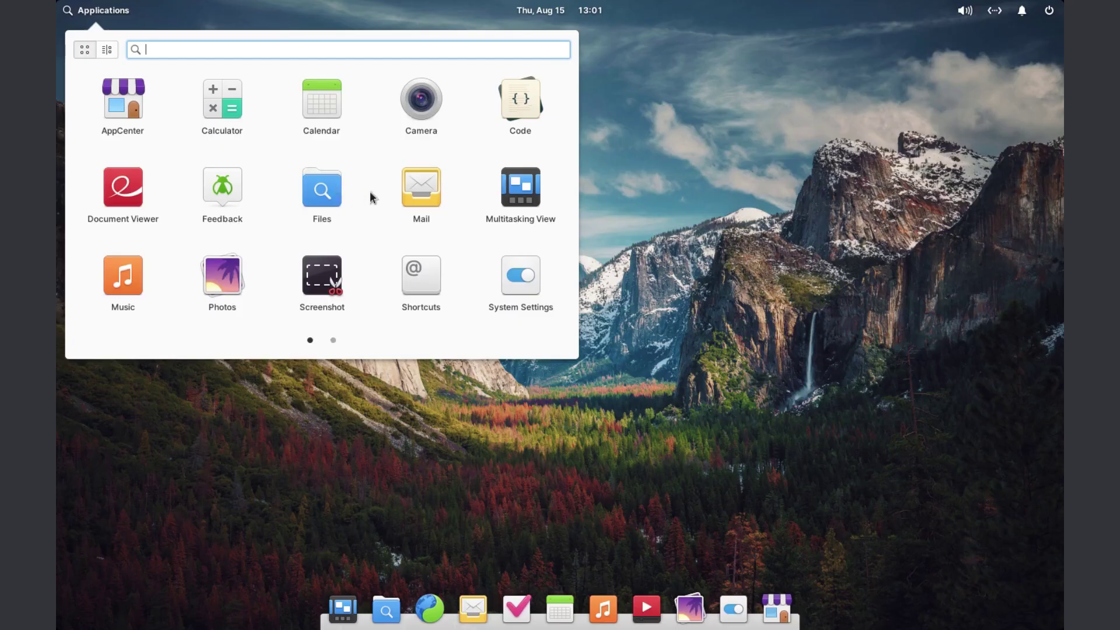
- Page through elementary OS's Applications menu, close it, and open the panel calendar
scroll(369, 191, "down", 1)
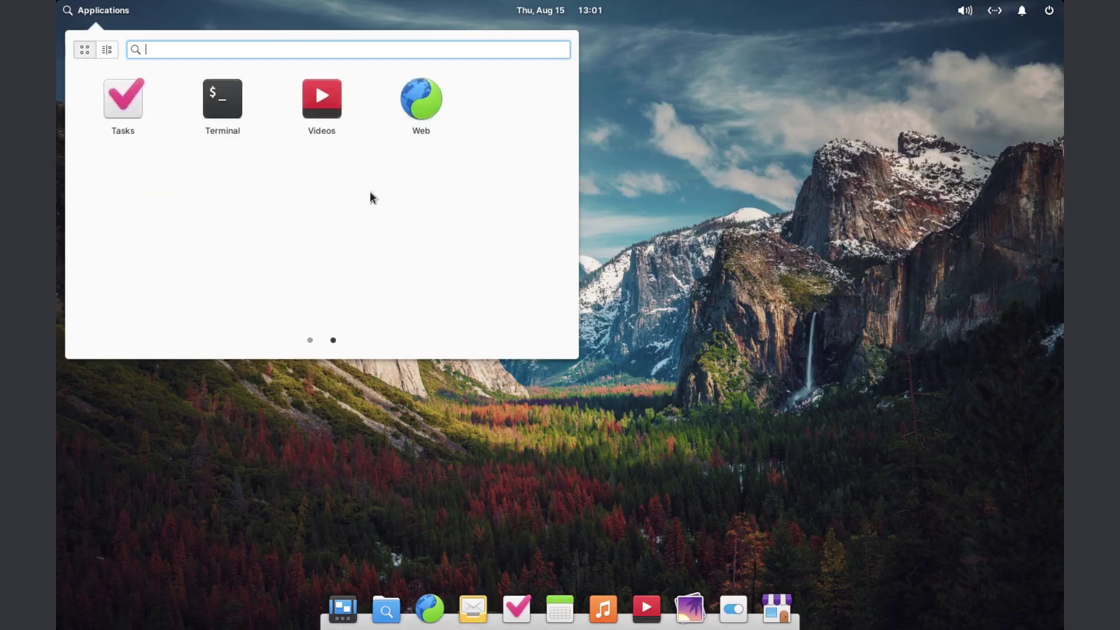
scroll(388, 199, "up", 1)
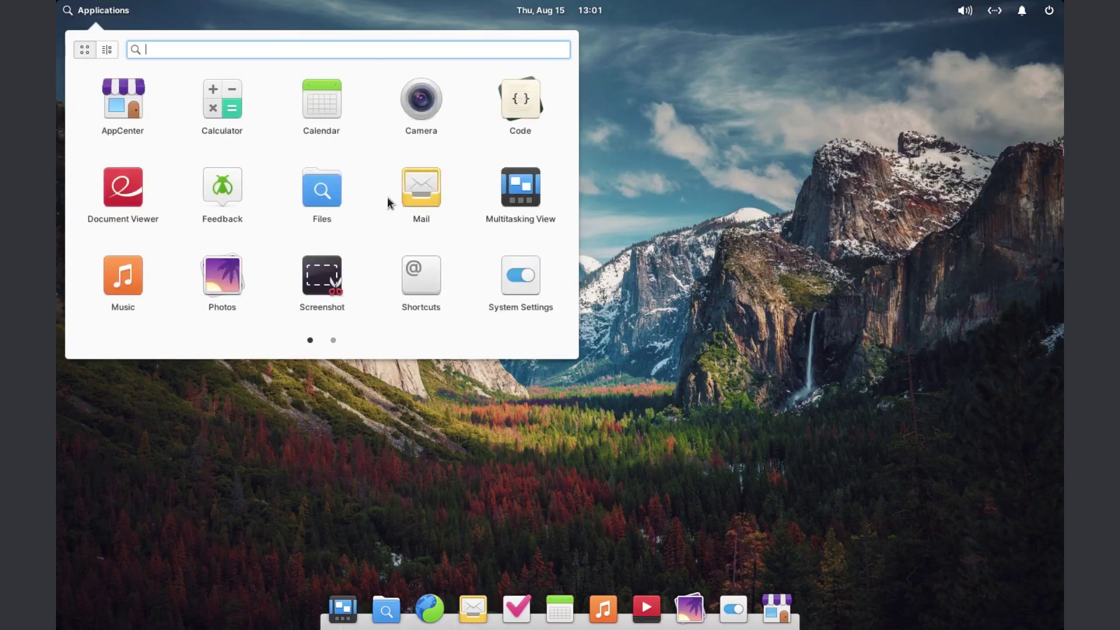
left_click(679, 234)
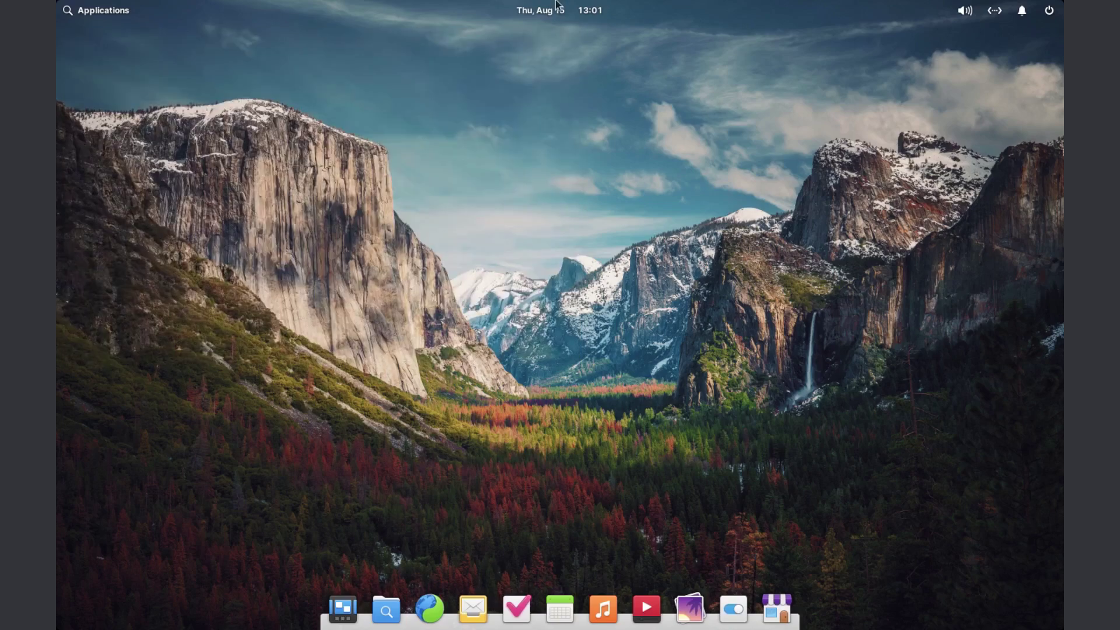
left_click(555, 12)
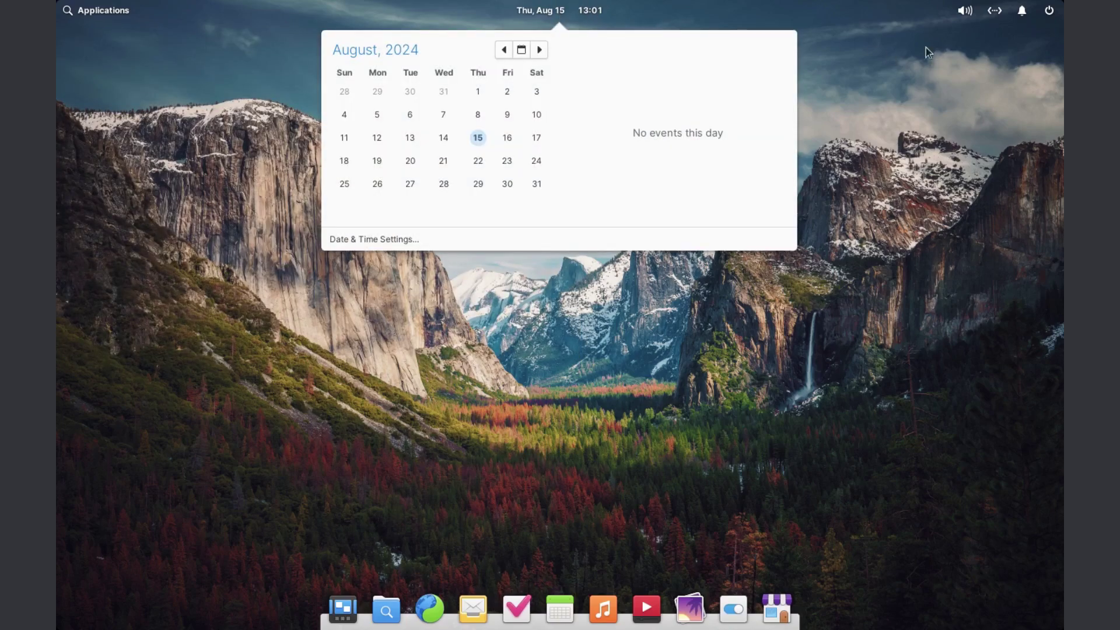
- Check the network and session menus, then reapply Zorin's centred-taskbar app-grid layout
left_click(972, 10)
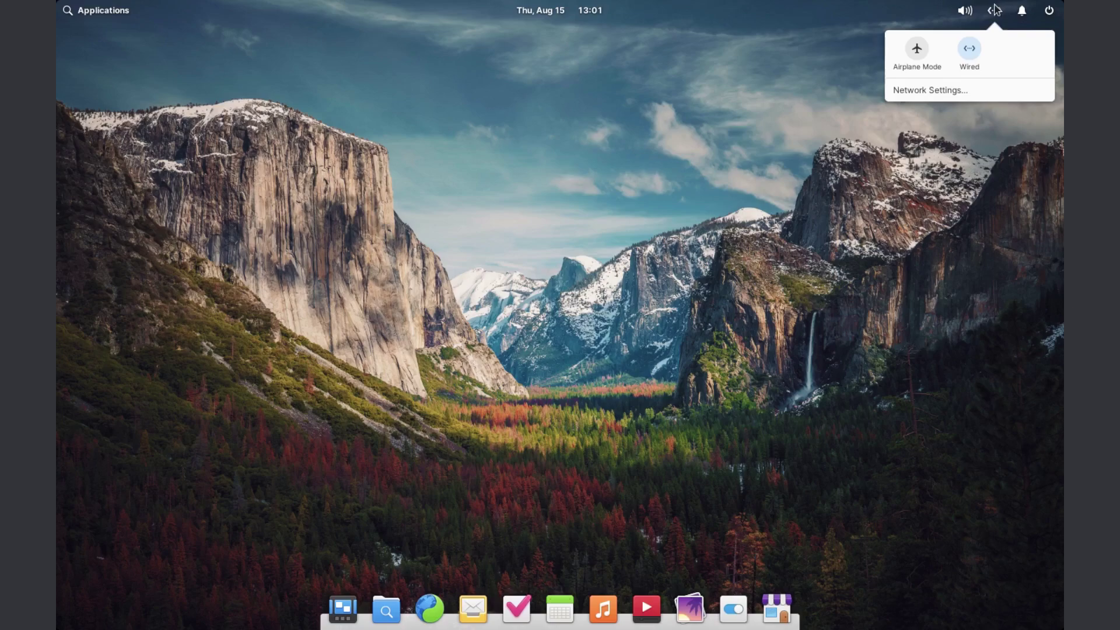
mouse_move(1049, 14)
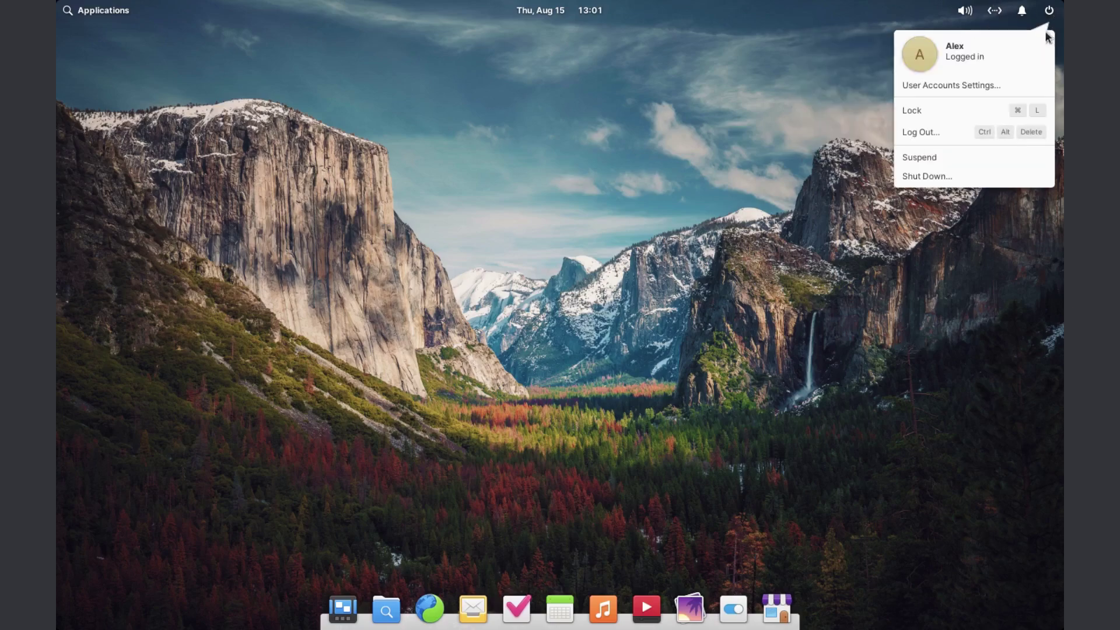
left_click(639, 281)
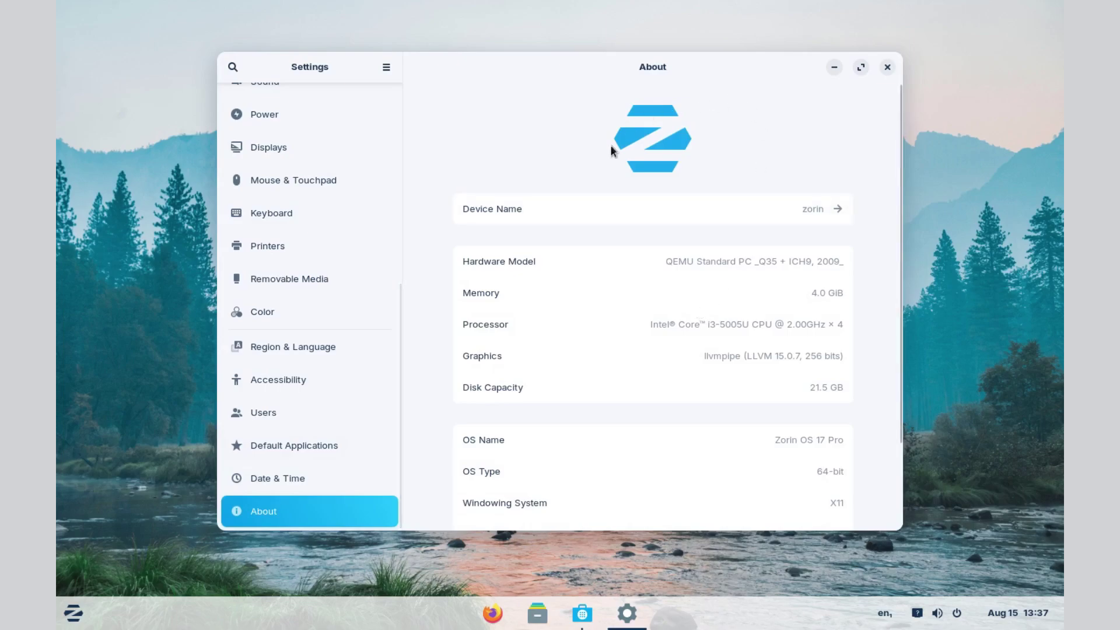
scroll(778, 299, "down", 3)
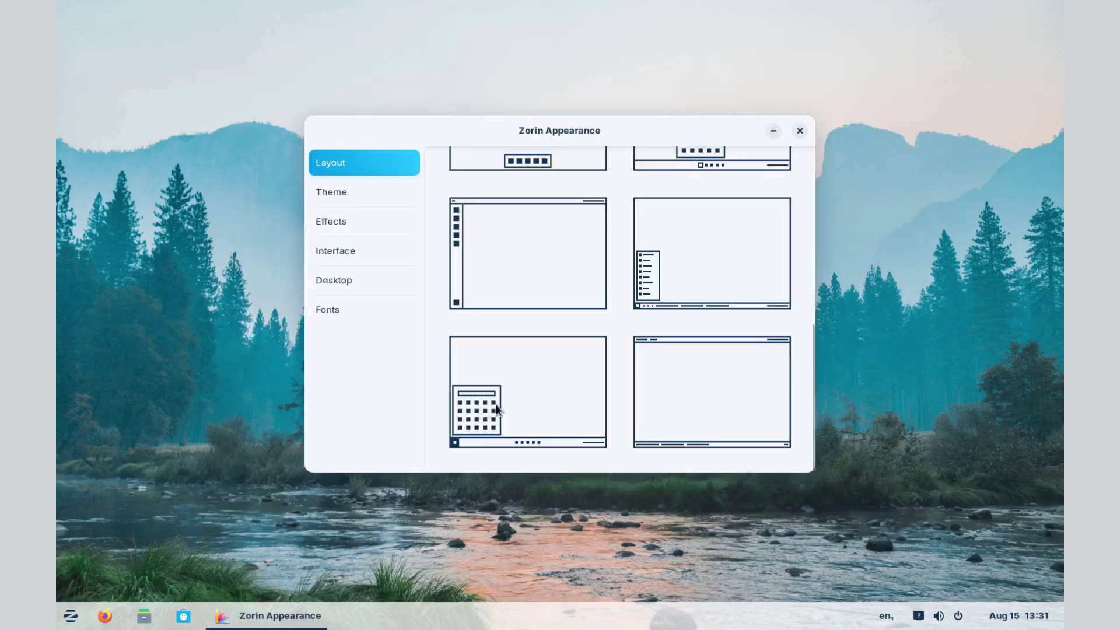
left_click(495, 408)
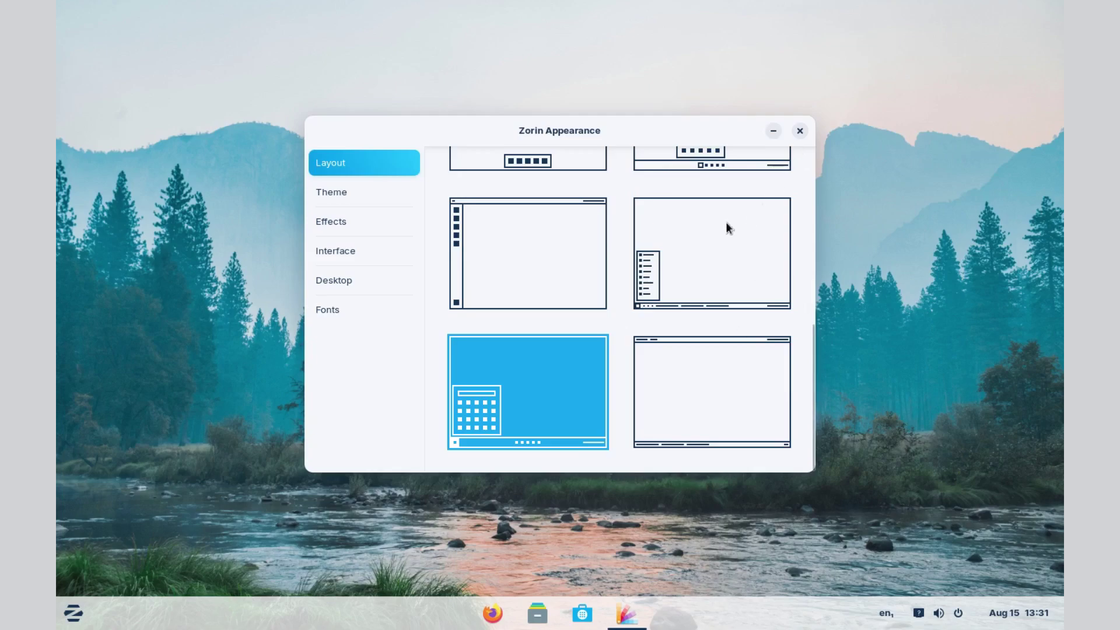
- Try the traditional menu-and-taskbar layout, then the full-screen app grid layout
scroll(717, 227, "up", 1)
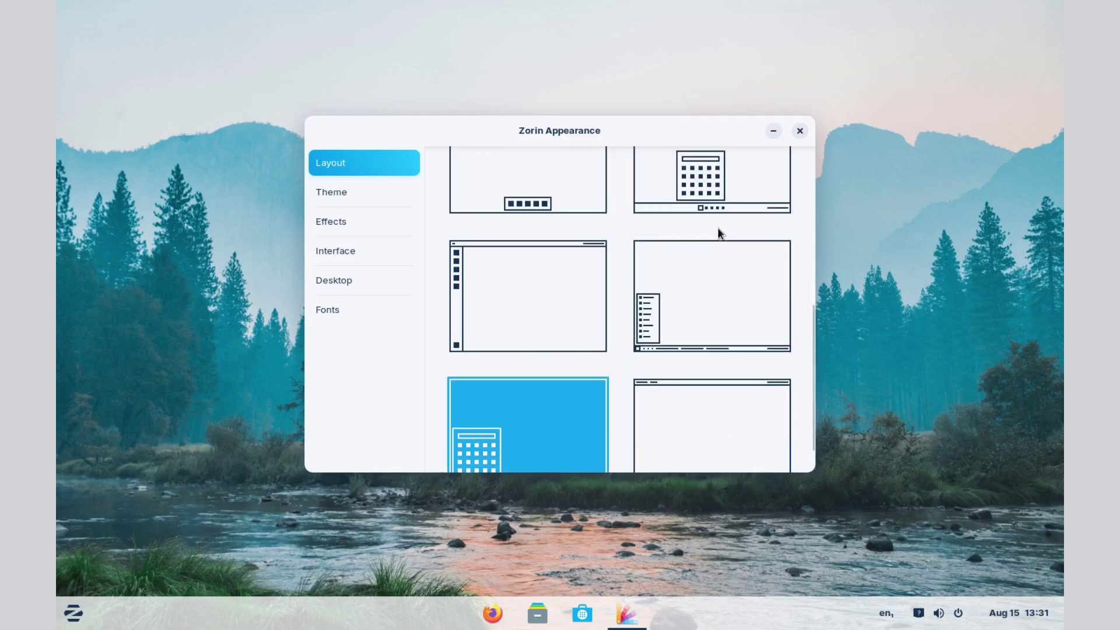
left_click(718, 184)
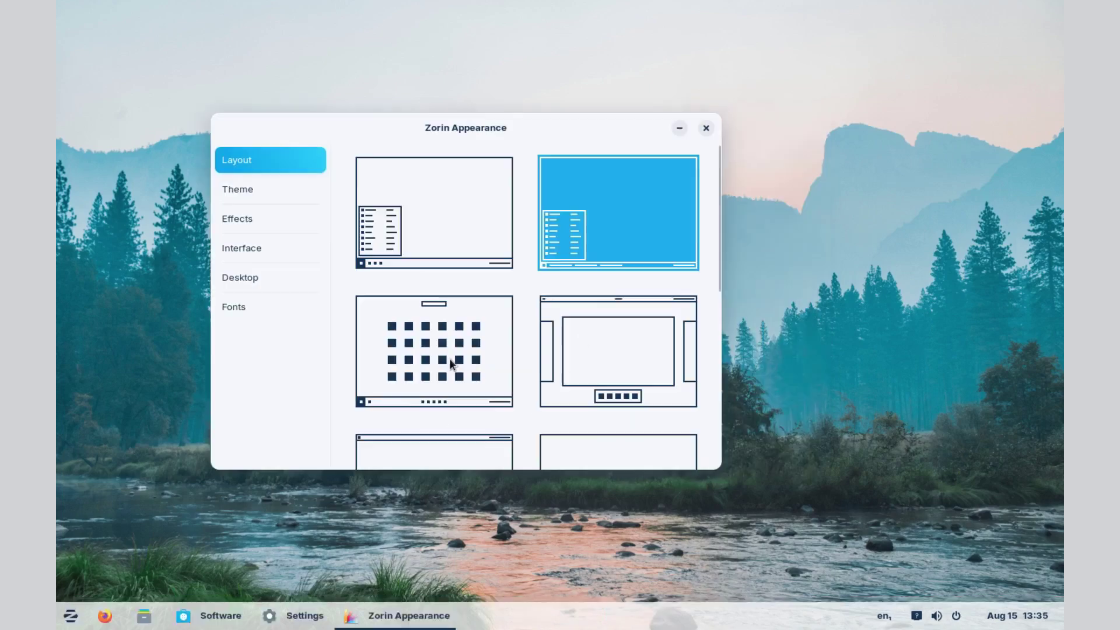
left_click(452, 364)
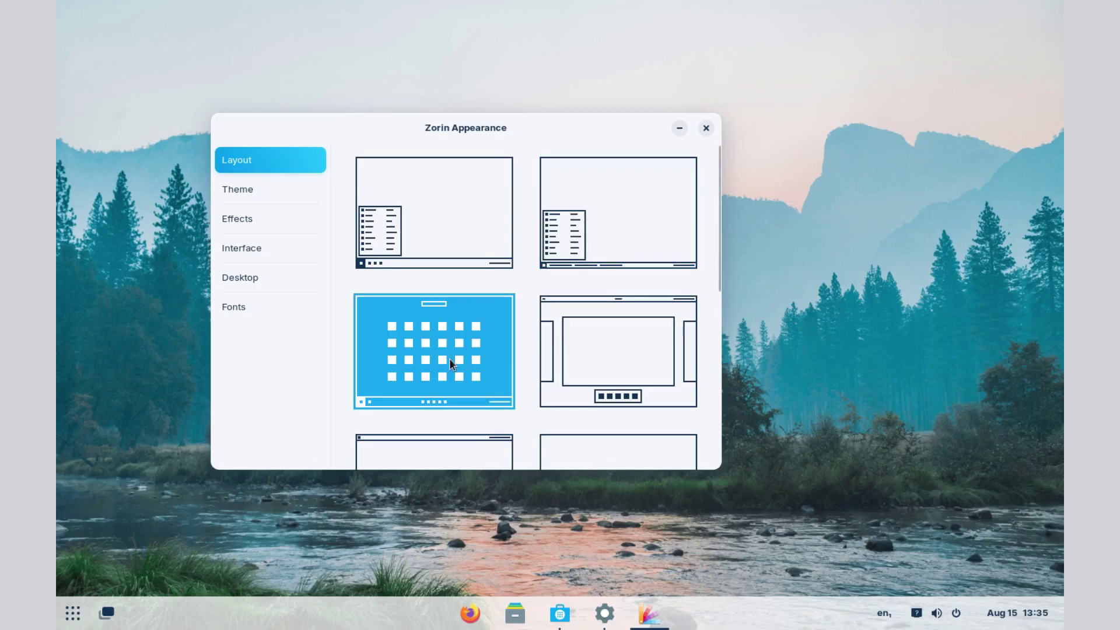
- Browse the applications grid and switch workspaces, returning to the Appearance settings
left_click(73, 615)
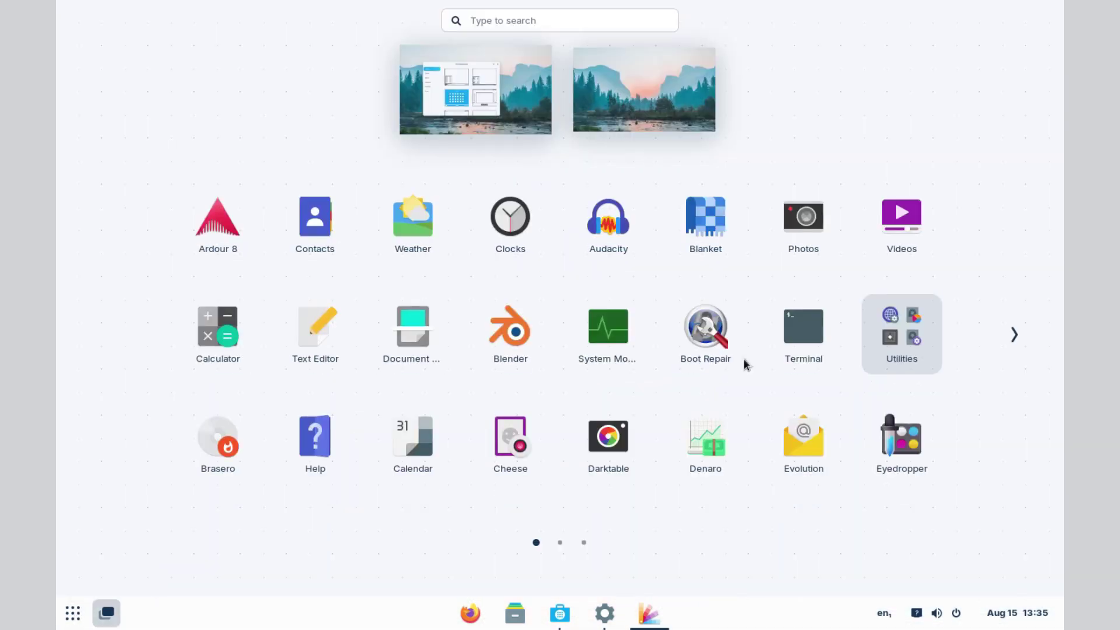
scroll(841, 332, "down", 2)
scroll(841, 331, "up", 1)
left_click(633, 93)
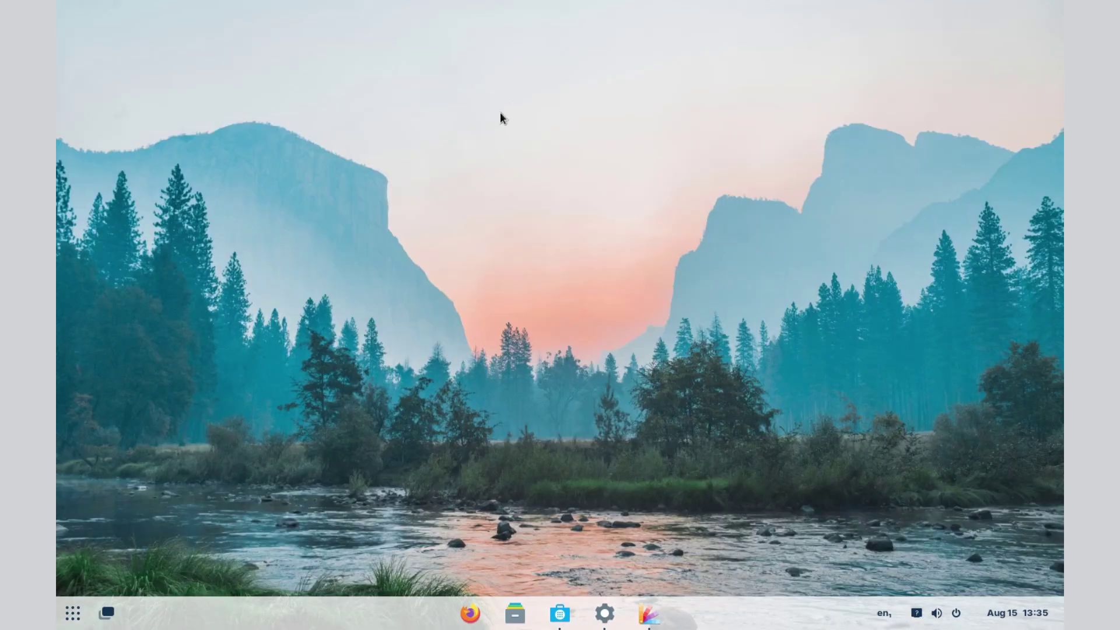
left_click(68, 620)
left_click(457, 108)
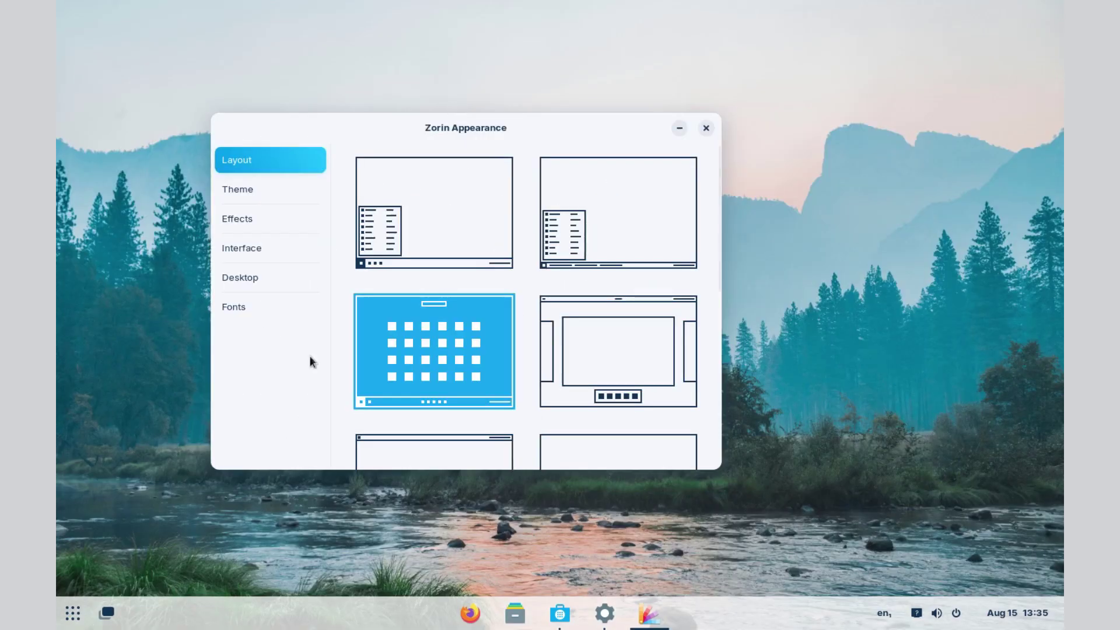
- Apply Zorin's top-panel layout, minimize elementary's System Settings, and open Applications
left_click(616, 360)
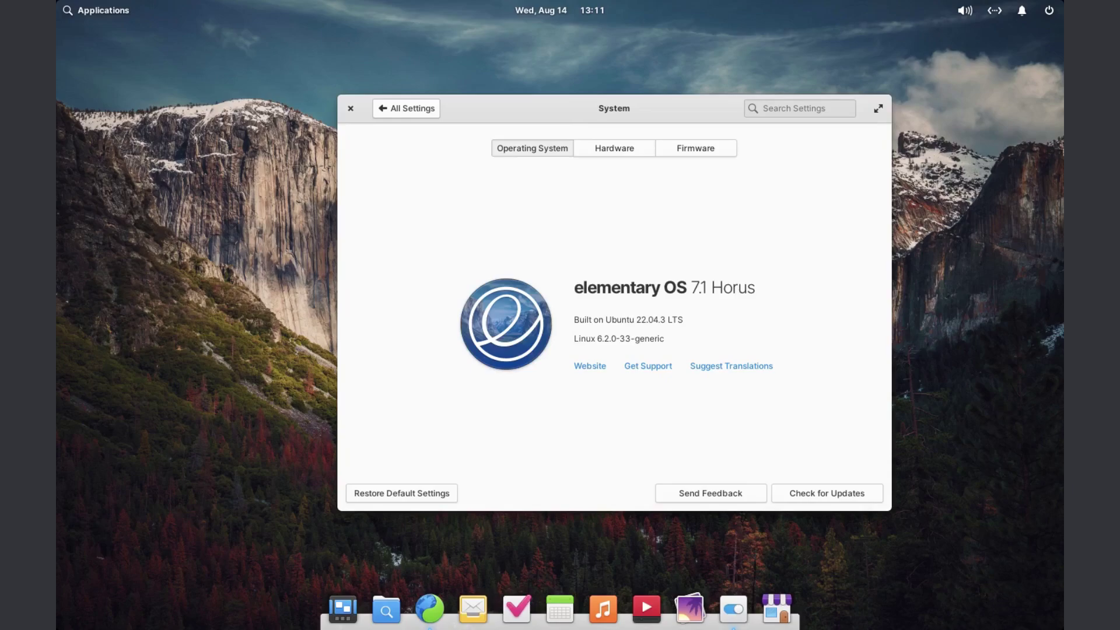
left_click(733, 608)
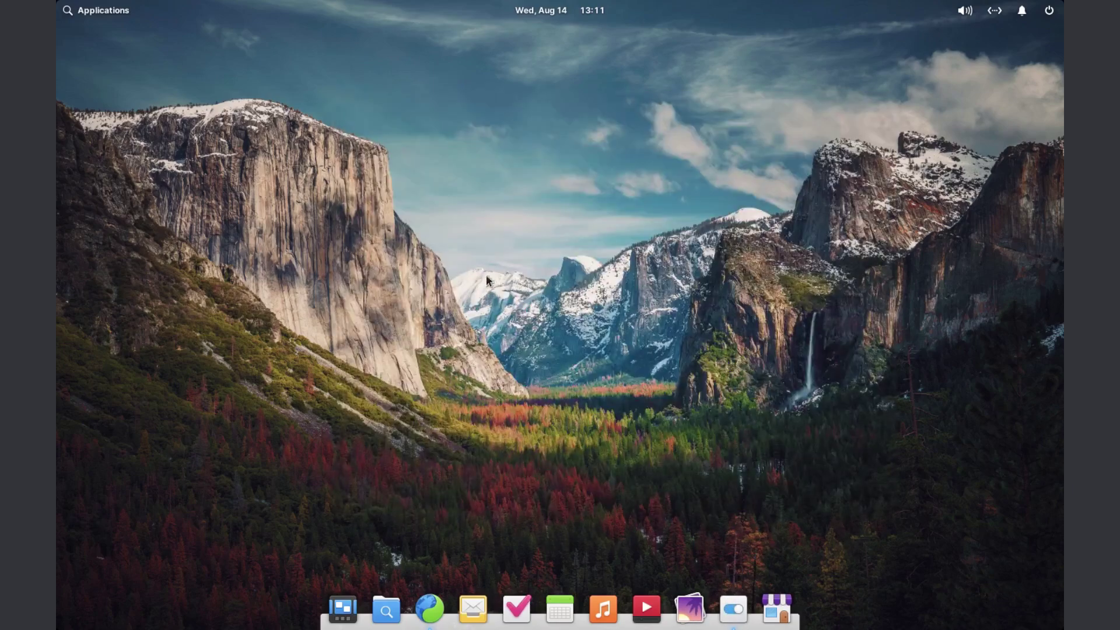
left_click(95, 11)
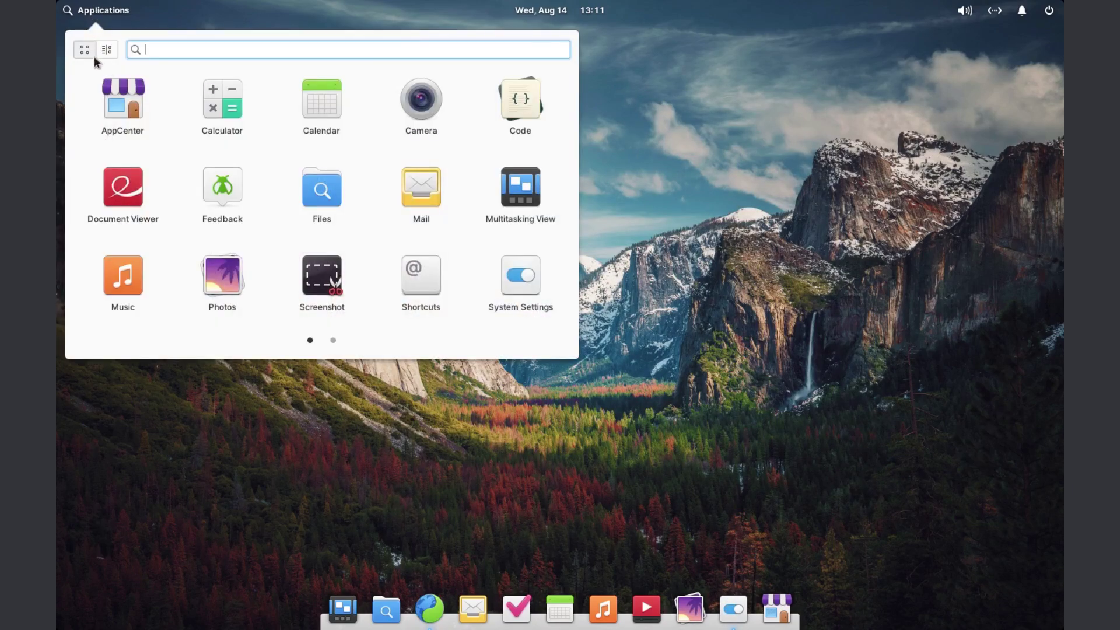
- Check the calendar, session, network and sound indicators, then close the sound controls
left_click(516, 13)
left_click(1048, 10)
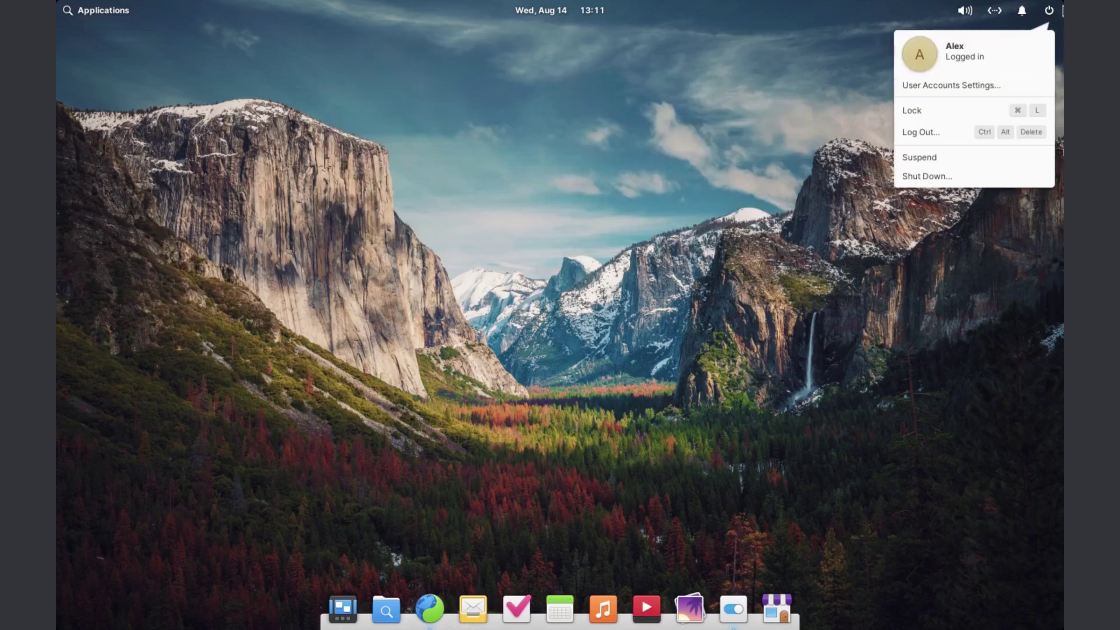
left_click(995, 10)
left_click(965, 11)
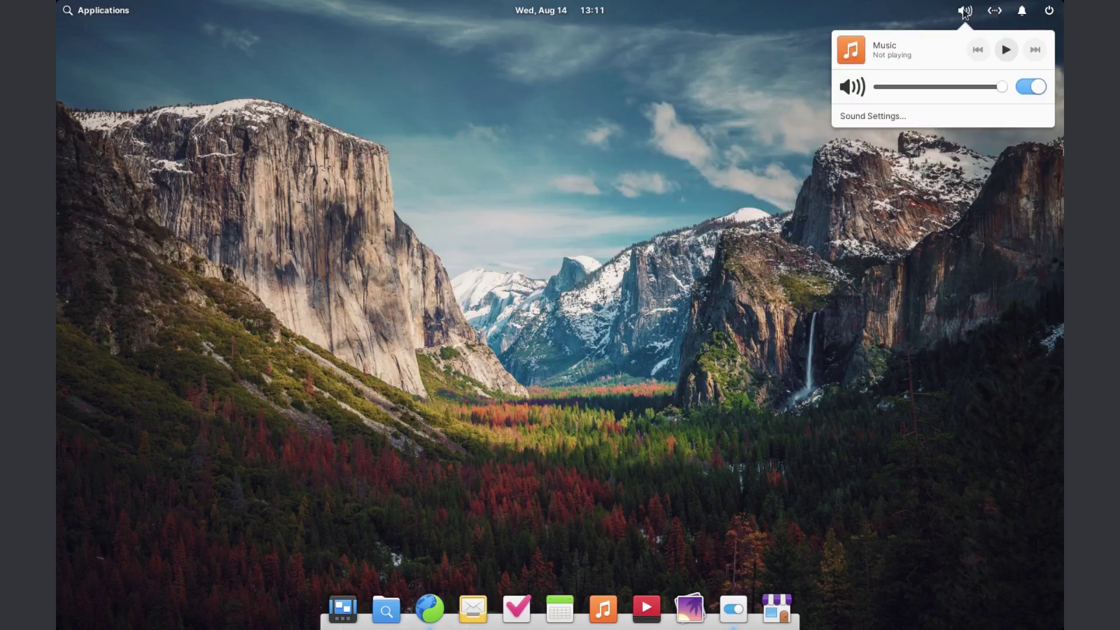
left_click(666, 201)
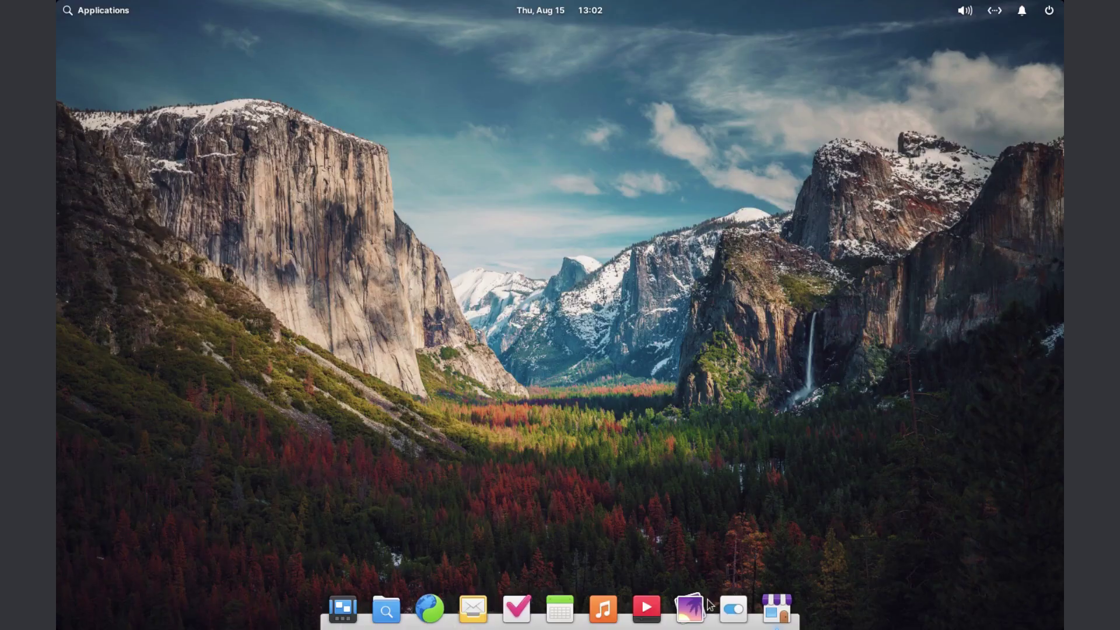
- Scroll the Software store's Installed list, then switch to the featured apps page
left_click(734, 609)
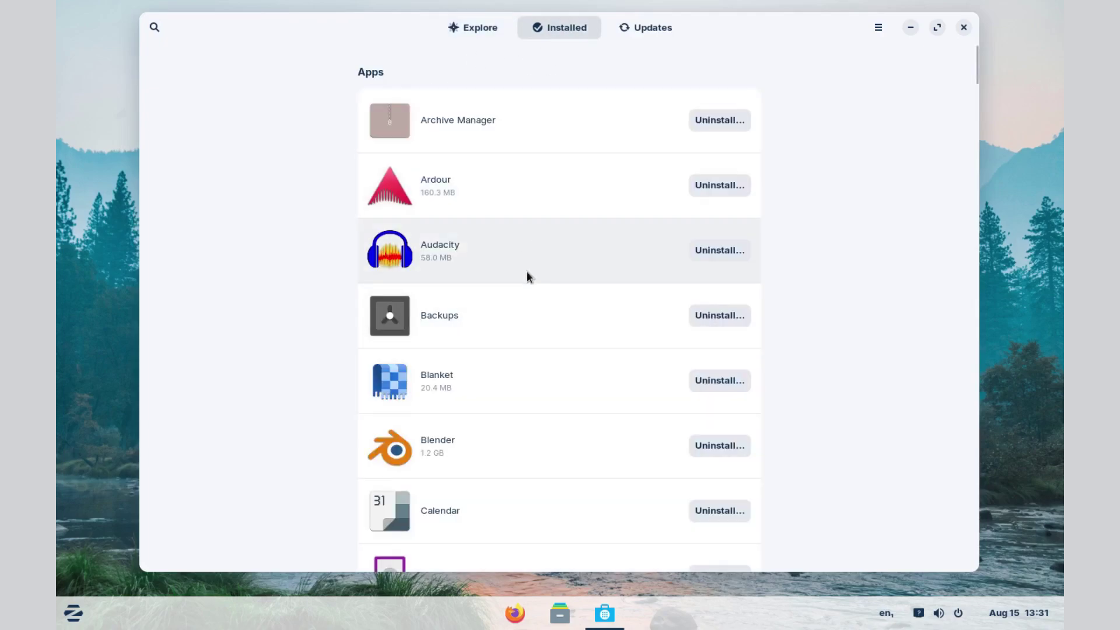
scroll(526, 270, "down", 8)
scroll(527, 270, "down", 20)
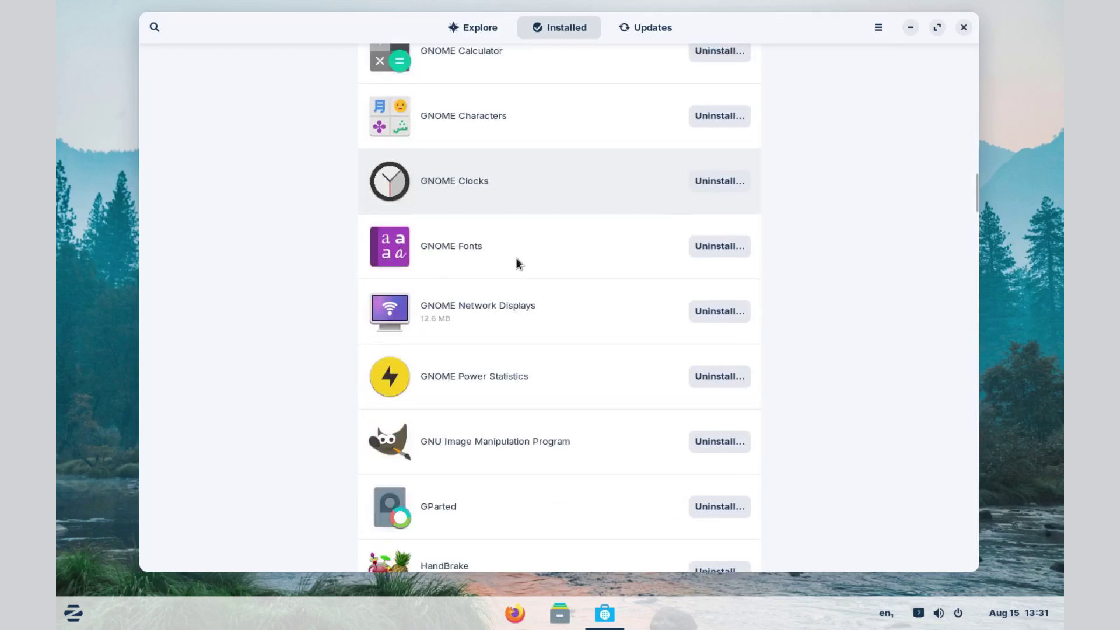
left_click(483, 28)
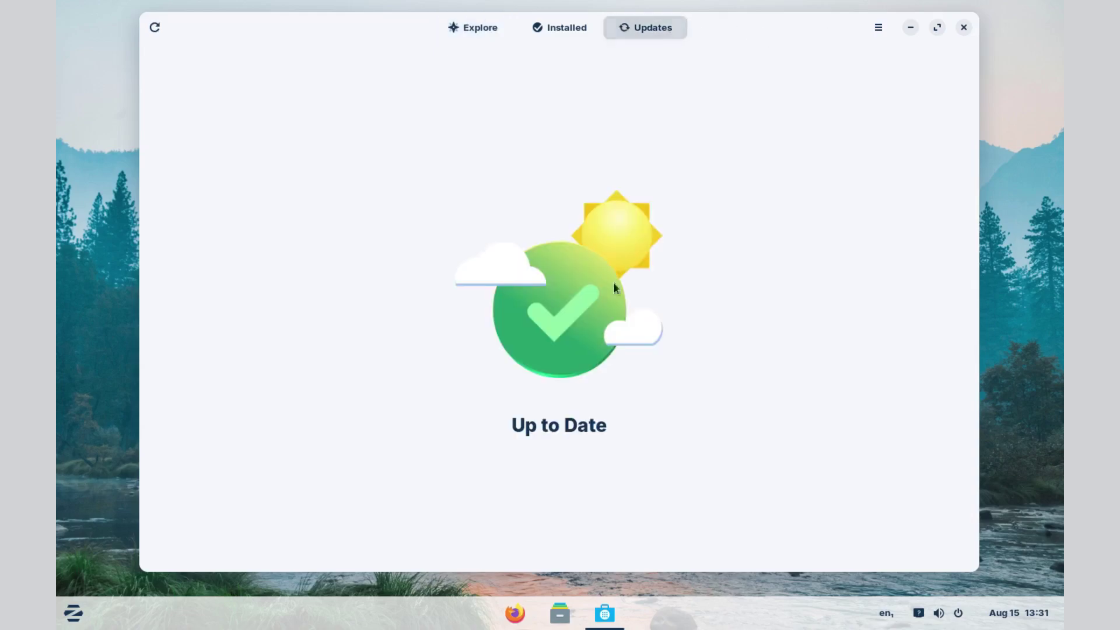
- Review the Software store's automatic update Preferences, then close the dialog
left_click(883, 32)
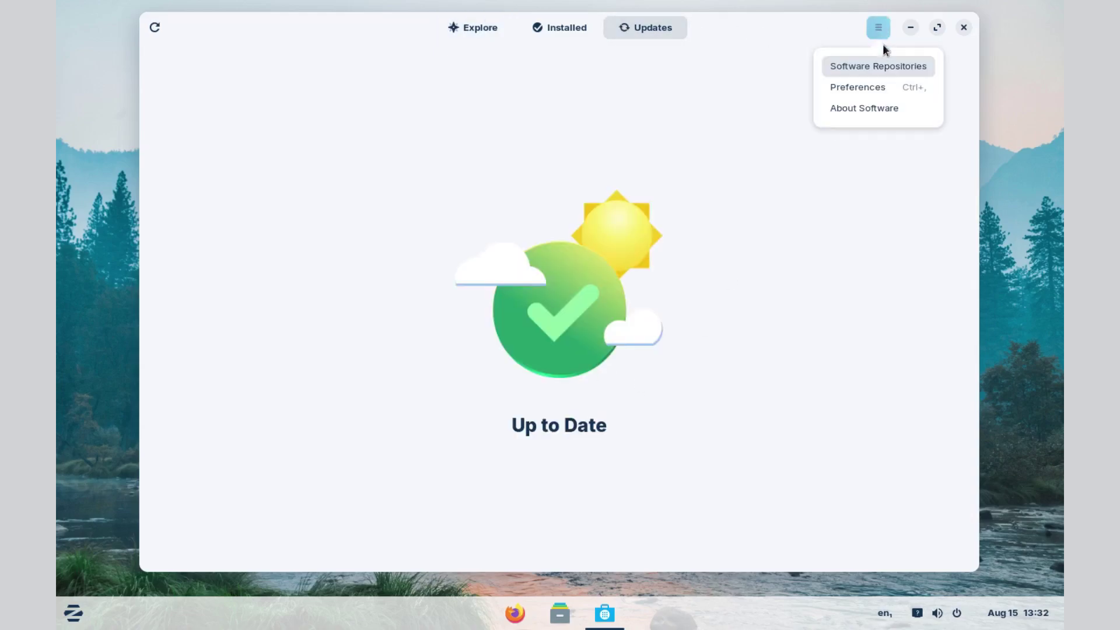
left_click(873, 86)
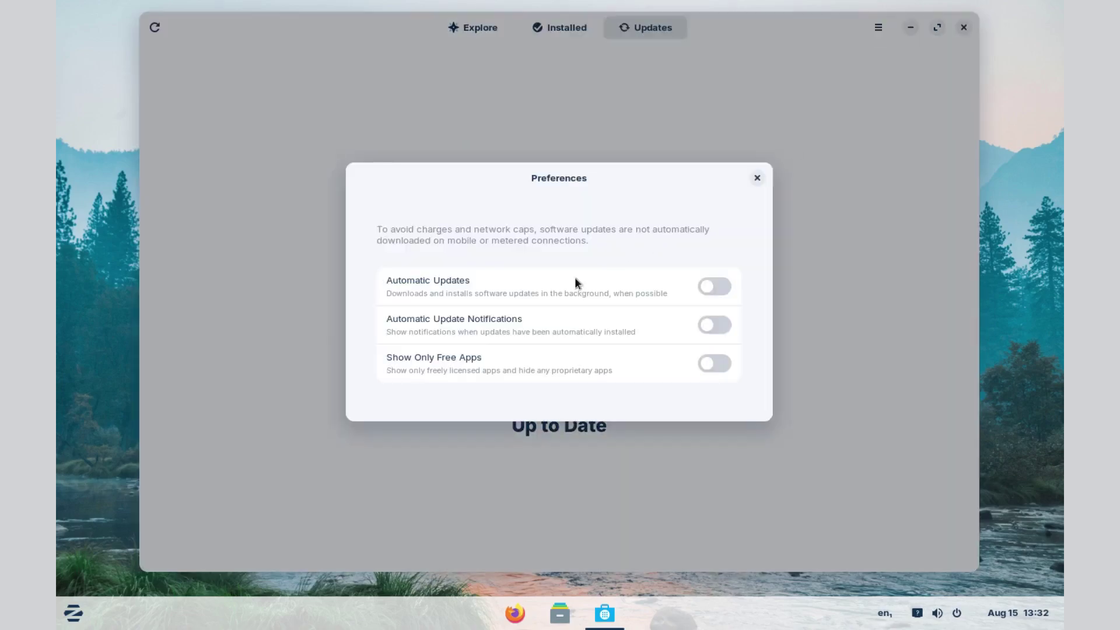
left_click(758, 177)
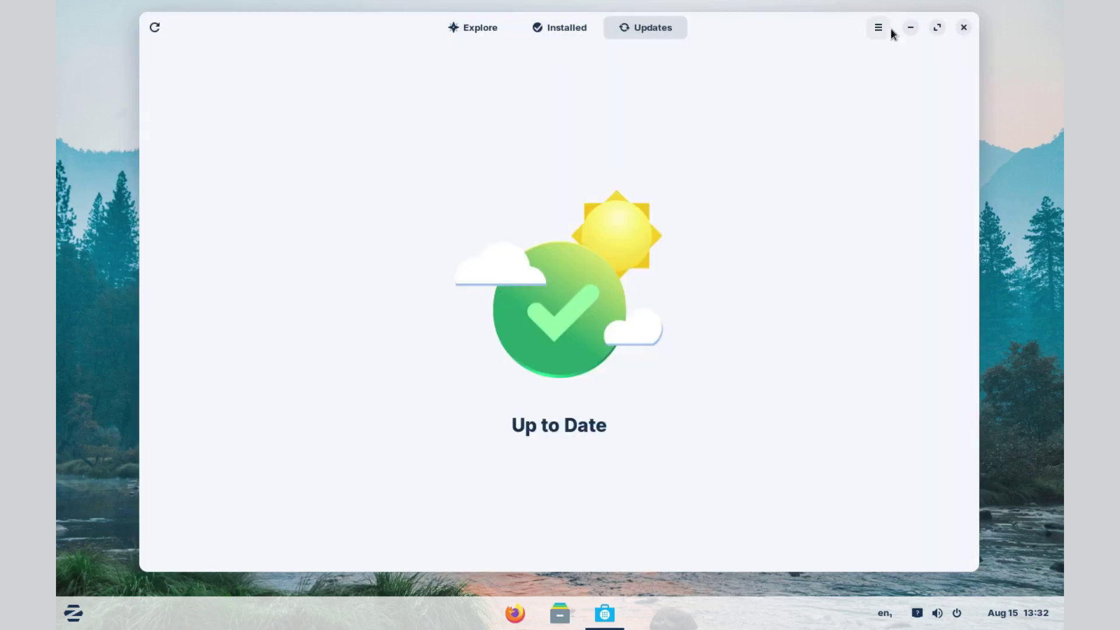
left_click(879, 30)
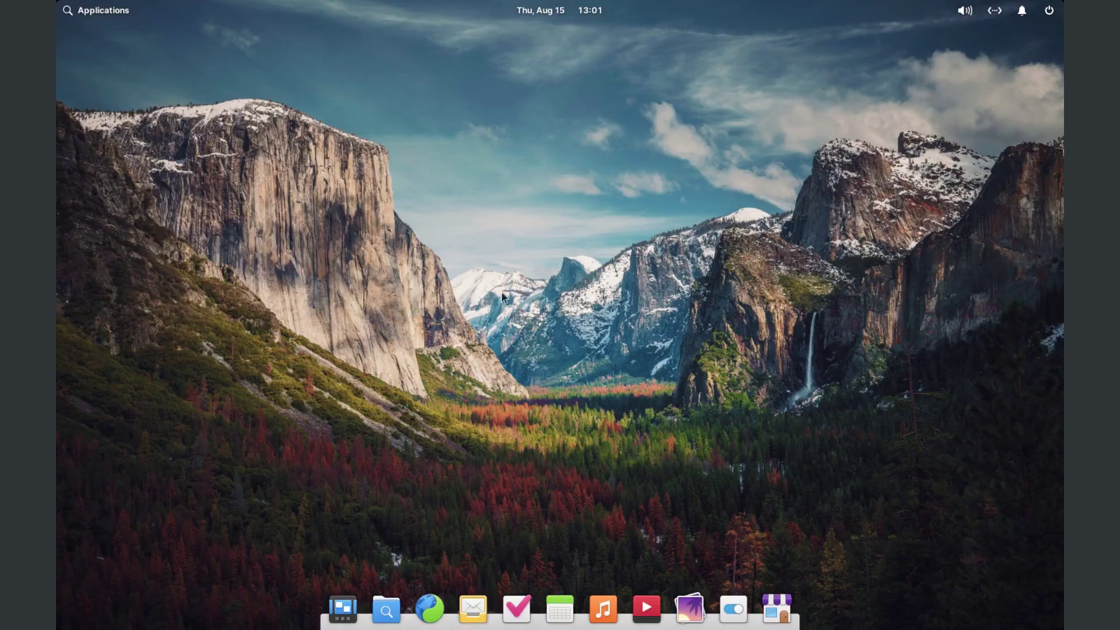
- Launch AppCenter, scroll the Categories, and open Accessories before returning Home
left_click(769, 604)
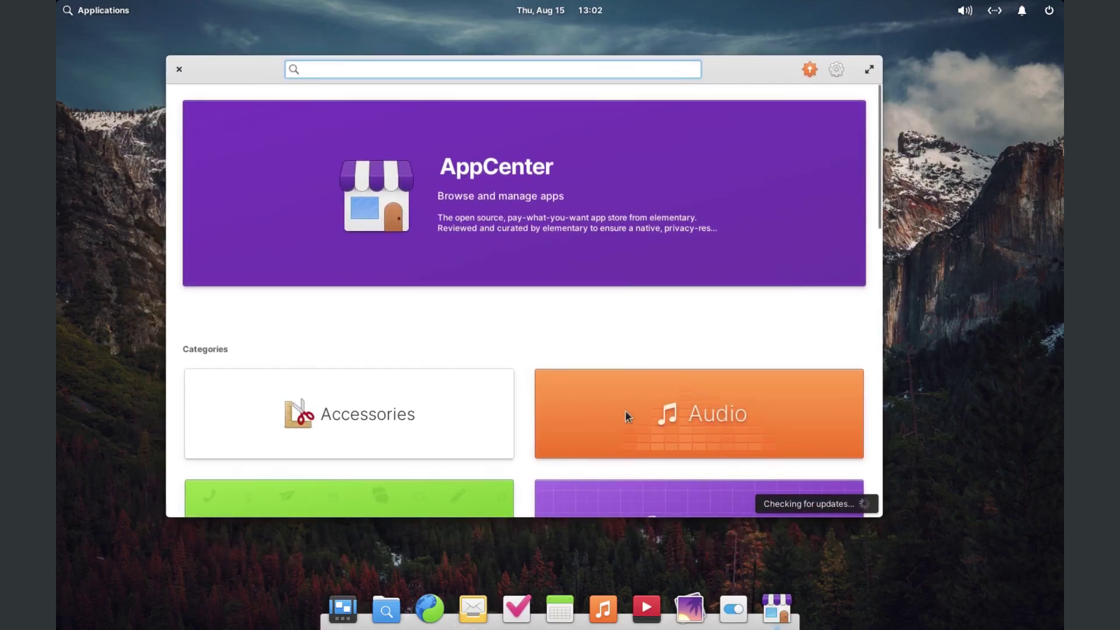
scroll(625, 411, "down", 5)
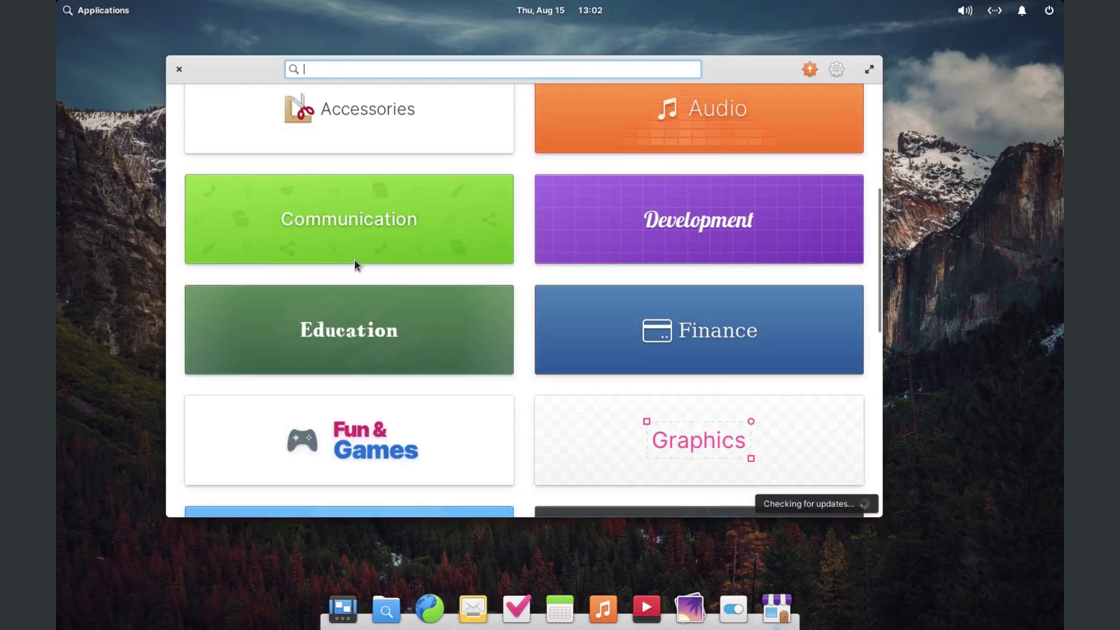
scroll(373, 255, "down", 8)
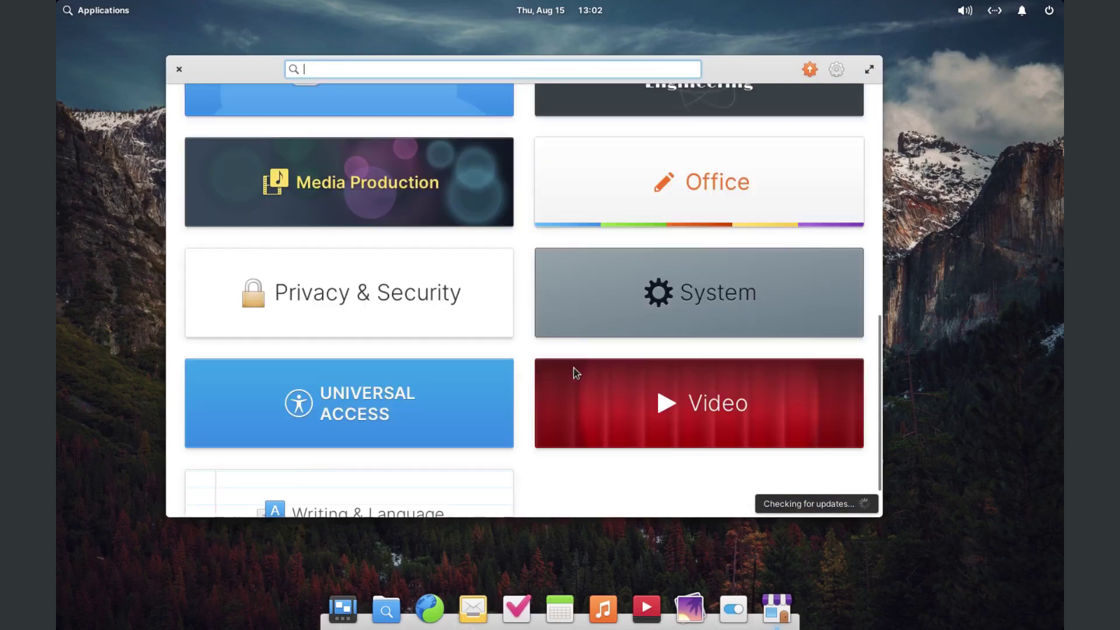
scroll(451, 265, "up", 8)
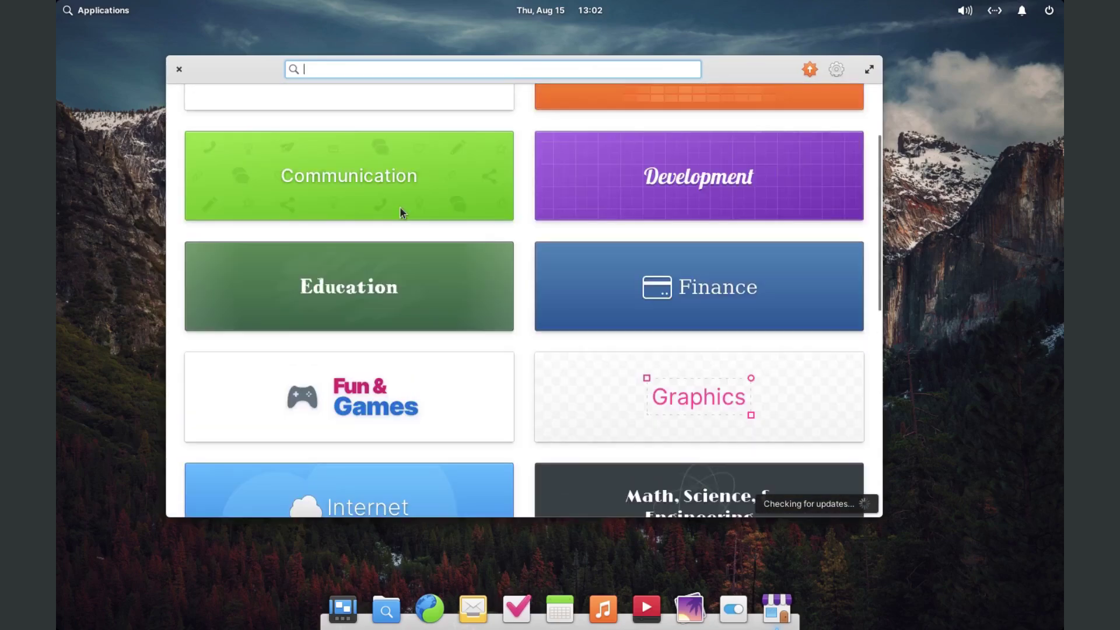
scroll(395, 176, "up", 2)
left_click(400, 175)
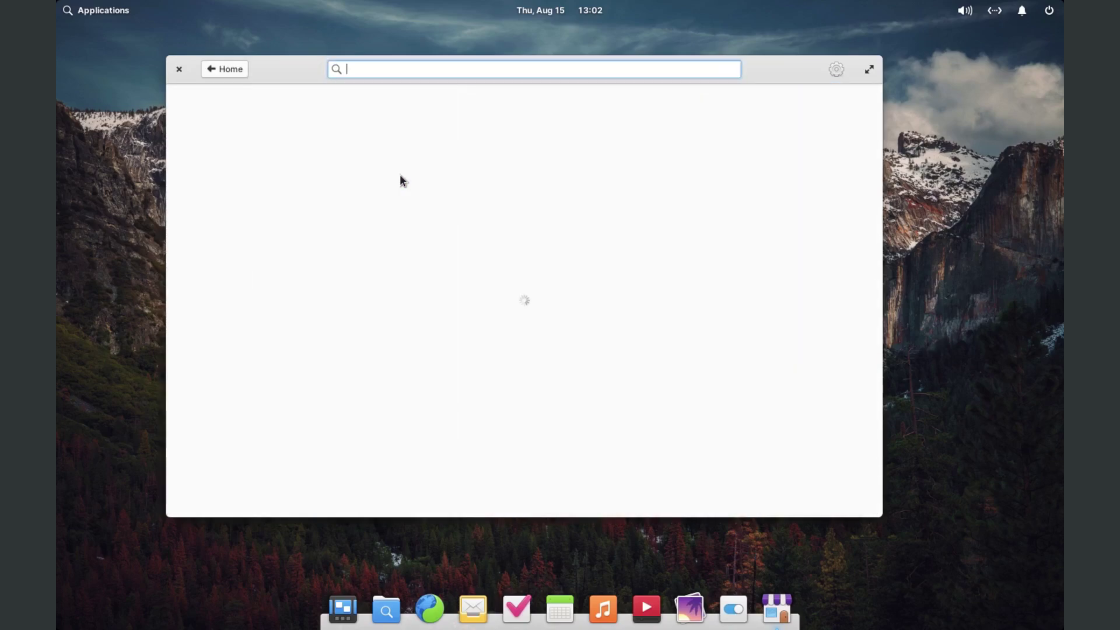
left_click(226, 69)
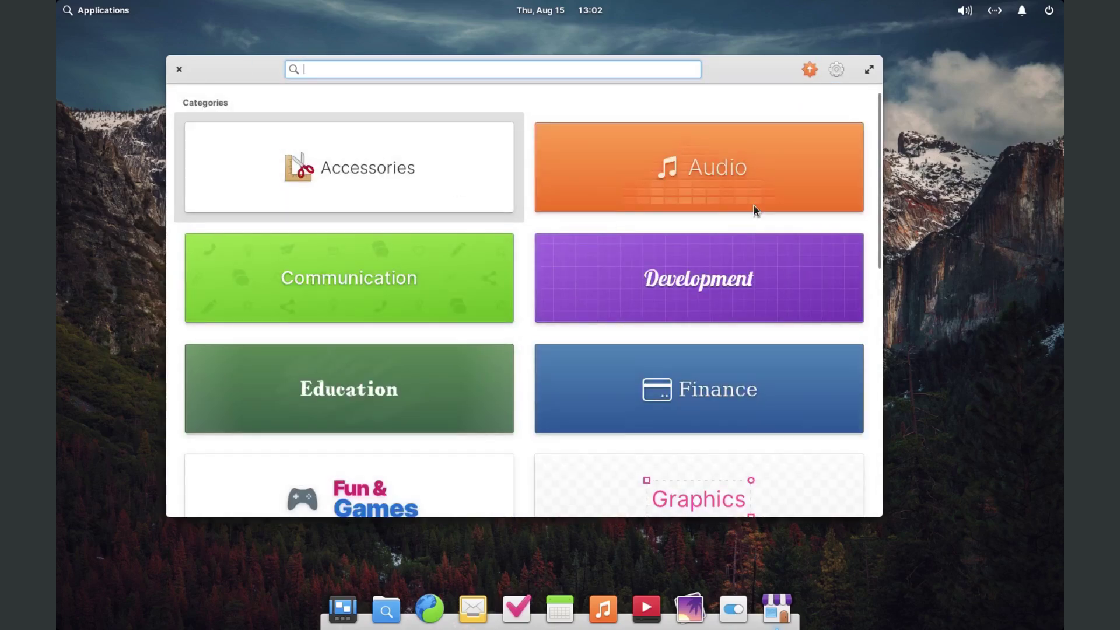
- Check AppCenter's automatic update setting in the gear popover, then close it
scroll(756, 210, "up", 1)
left_click(836, 69)
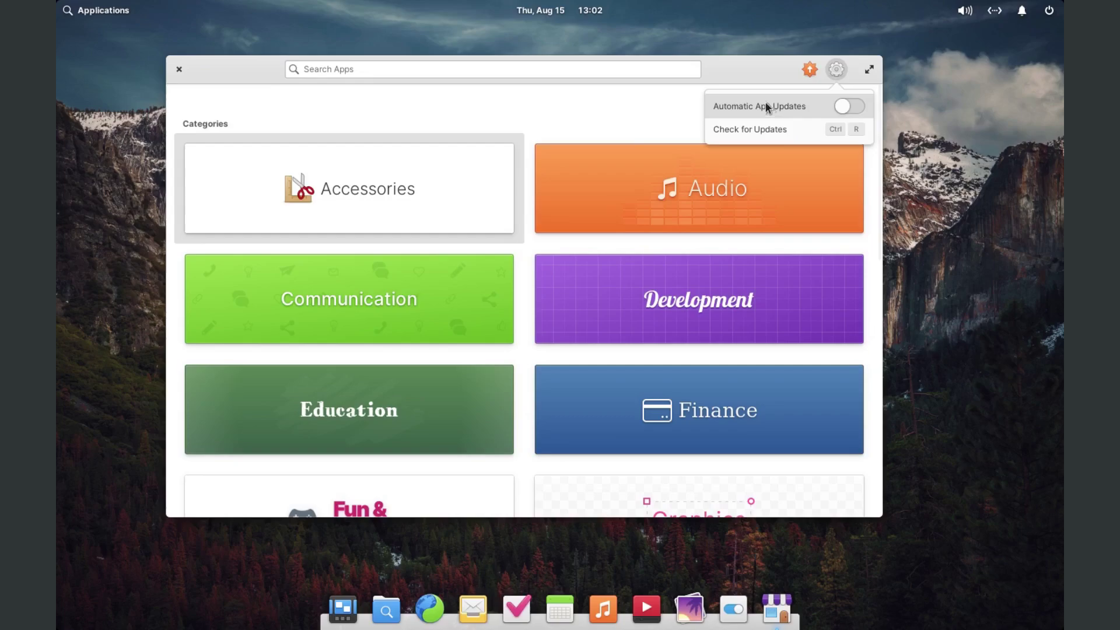
left_click(628, 120)
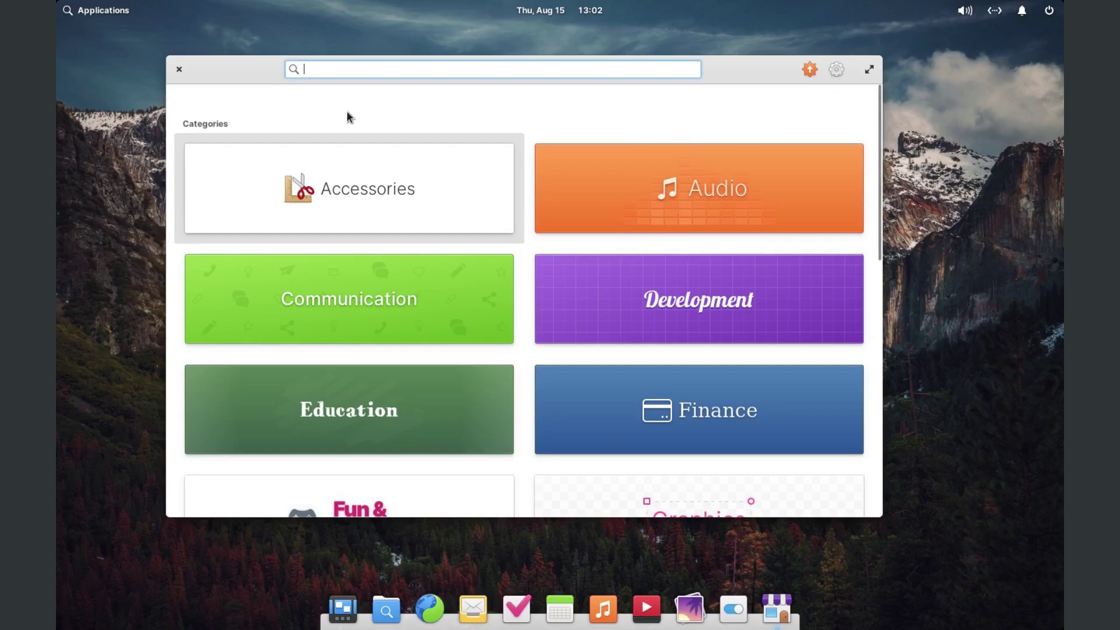
- Minimize AppCenter and check the notifications, network and user/power indicators
left_click(776, 609)
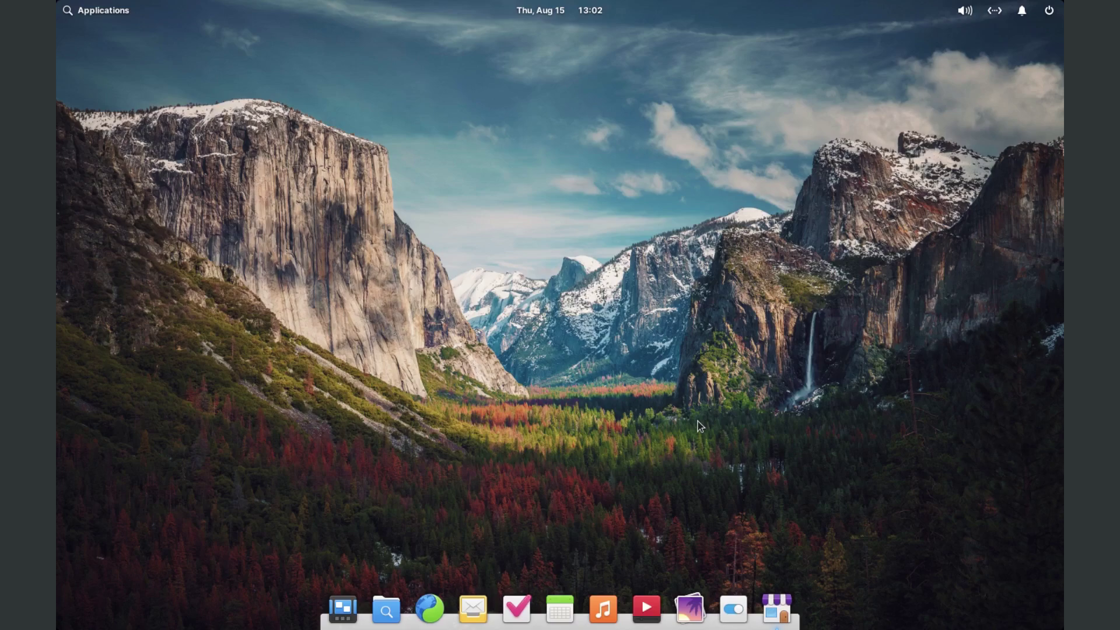
left_click(1024, 9)
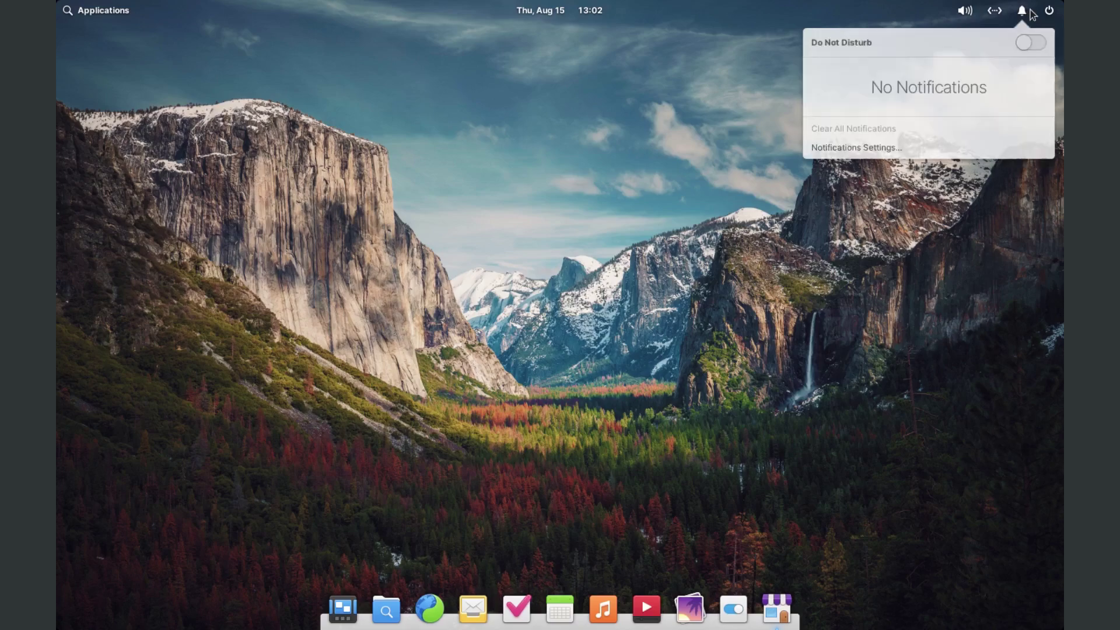
left_click(997, 12)
left_click(1048, 10)
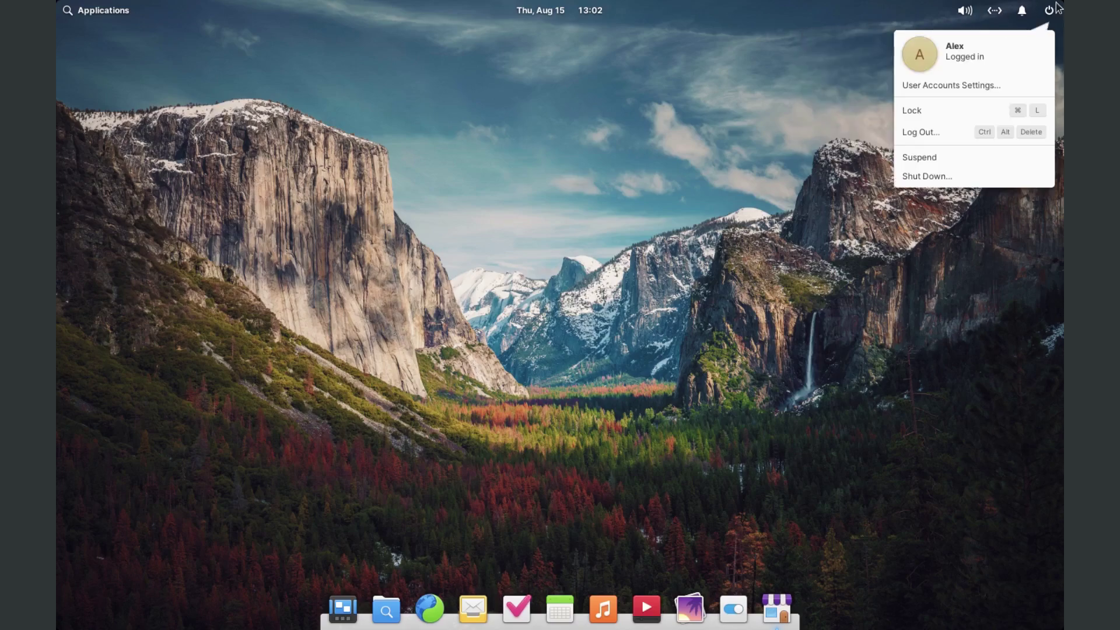
left_click(939, 85)
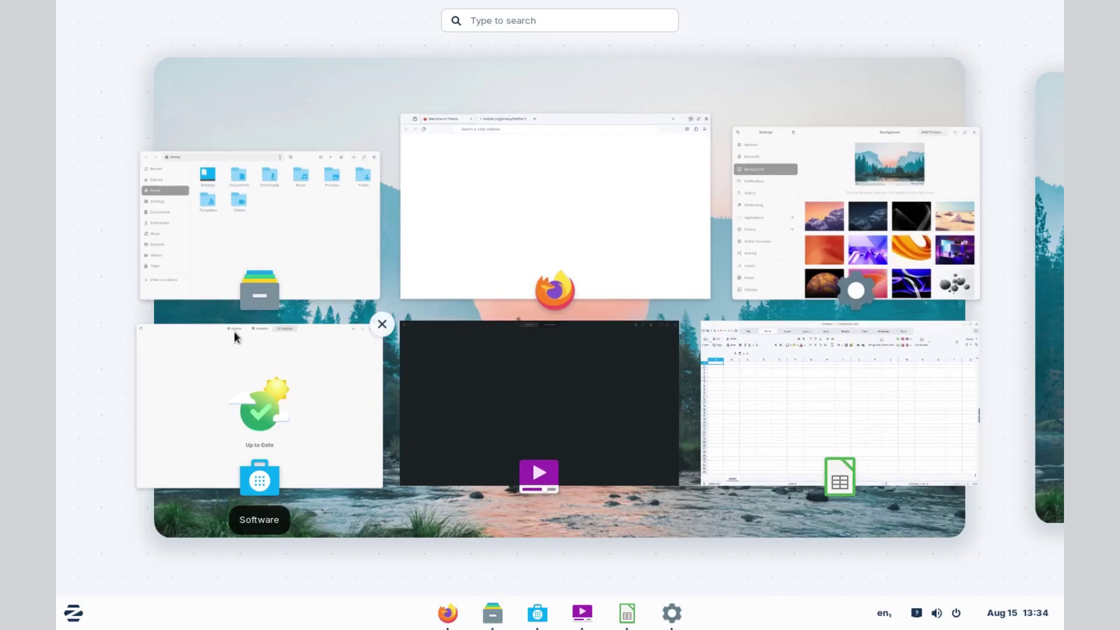
left_click(335, 107)
- View all open windows in the multitasking view, then open the Applications menu
key("super+Down")
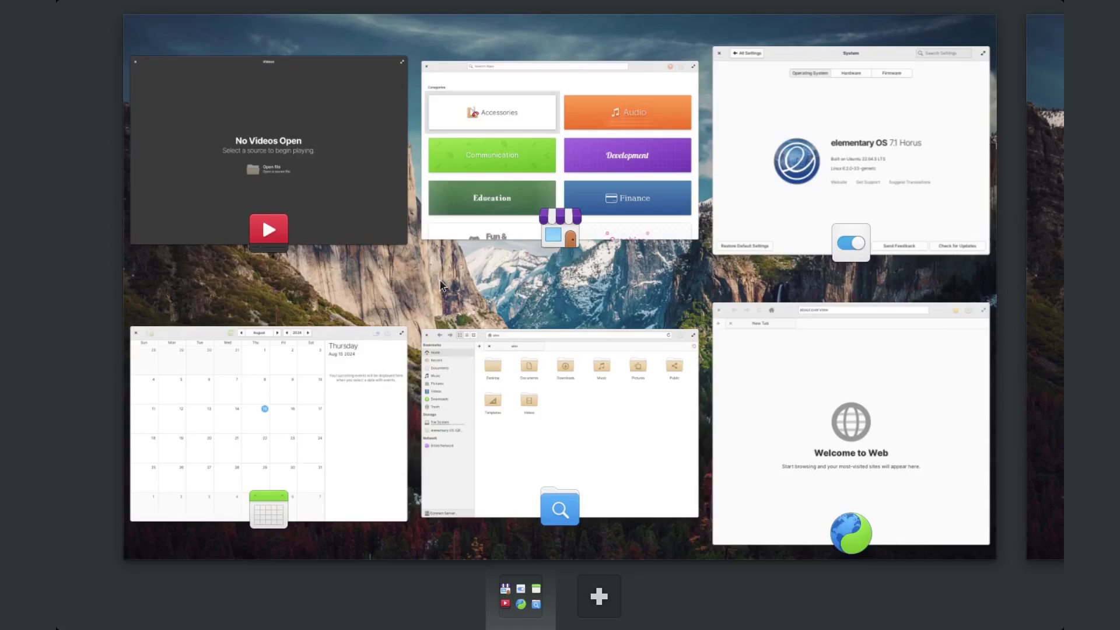
left_click(441, 282)
left_click(114, 12)
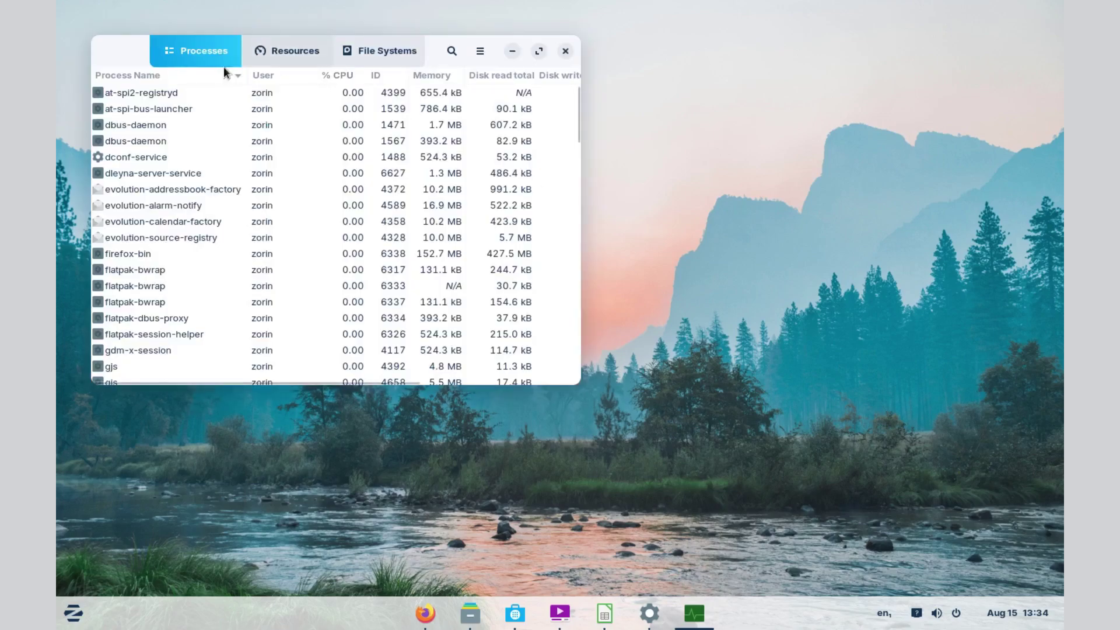
- Centre System Monitor, sort processes by % CPU, view the Resources graphs, then close it
left_click_drag(140, 61, 380, 167)
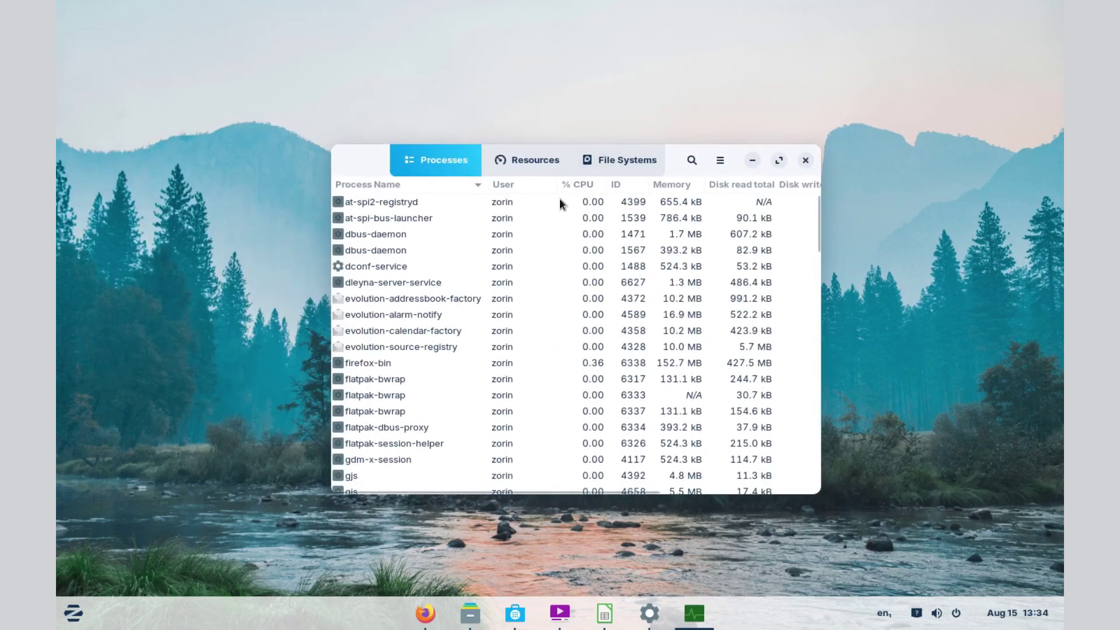
left_click(571, 185)
left_click(531, 163)
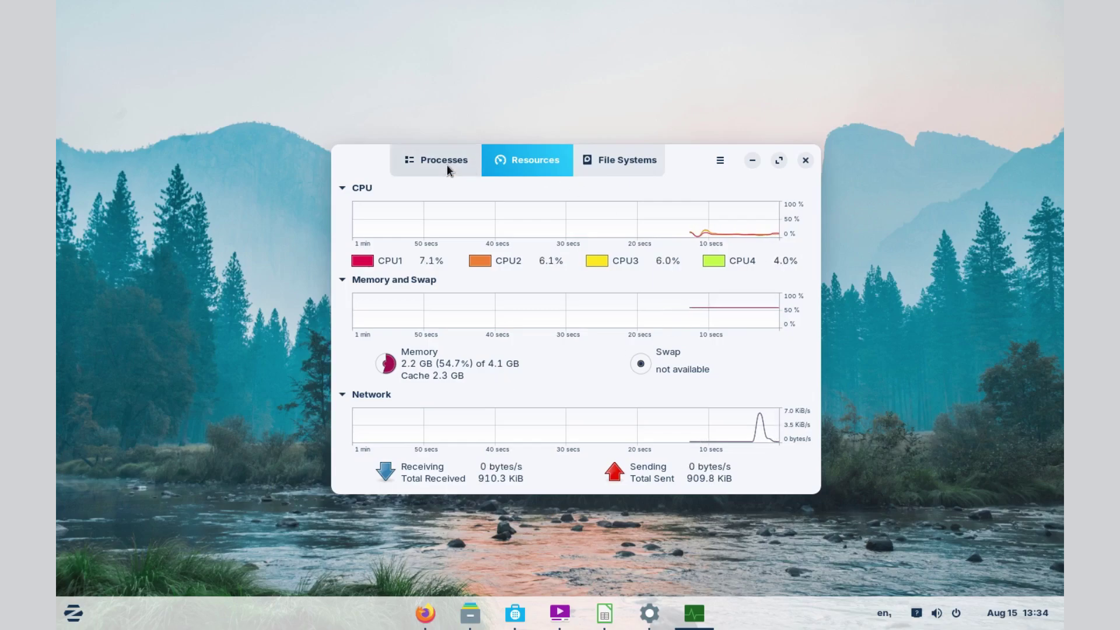
left_click(806, 163)
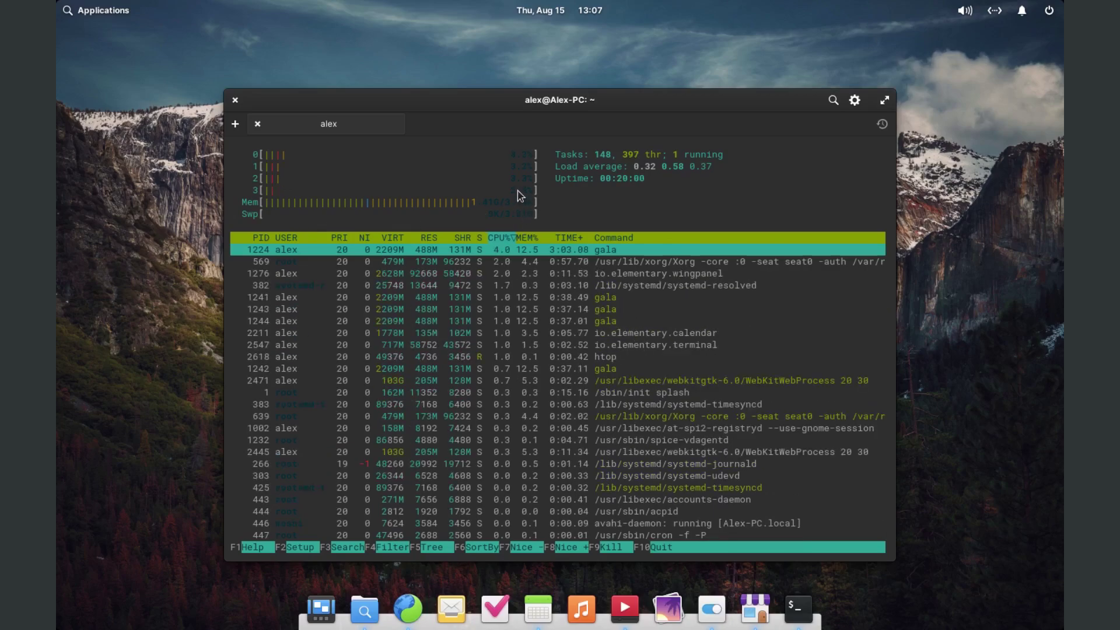
- Scroll down and back up through htop's running process list
scroll(572, 416, "down", 2)
scroll(571, 416, "up", 2)
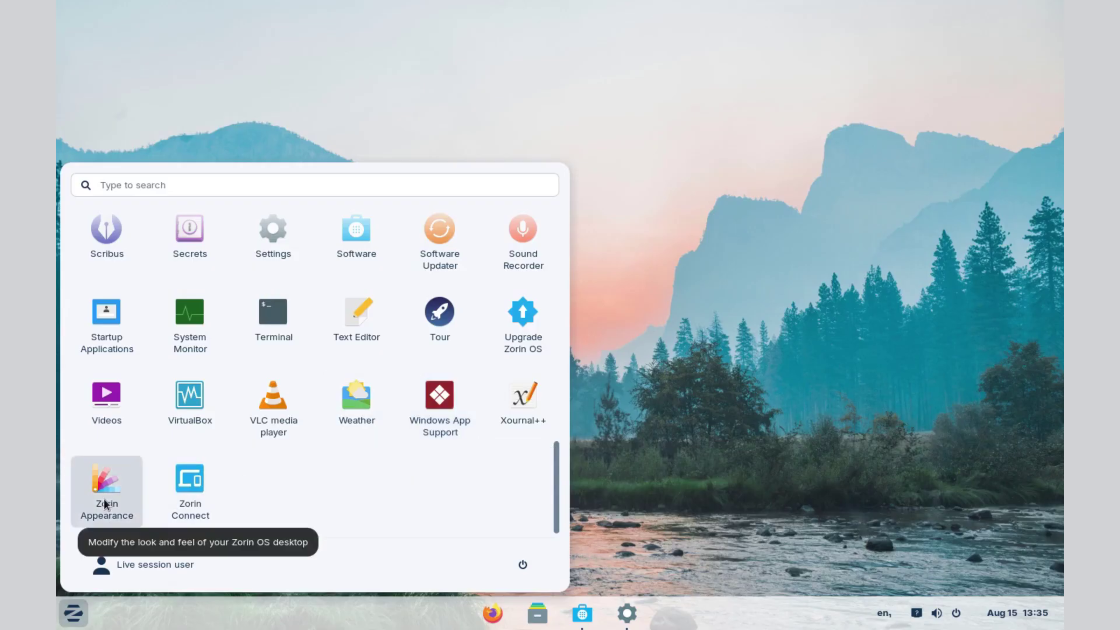
- Open Zorin Appearance and apply the first desktop layout, previewing its app menu
left_click(103, 498)
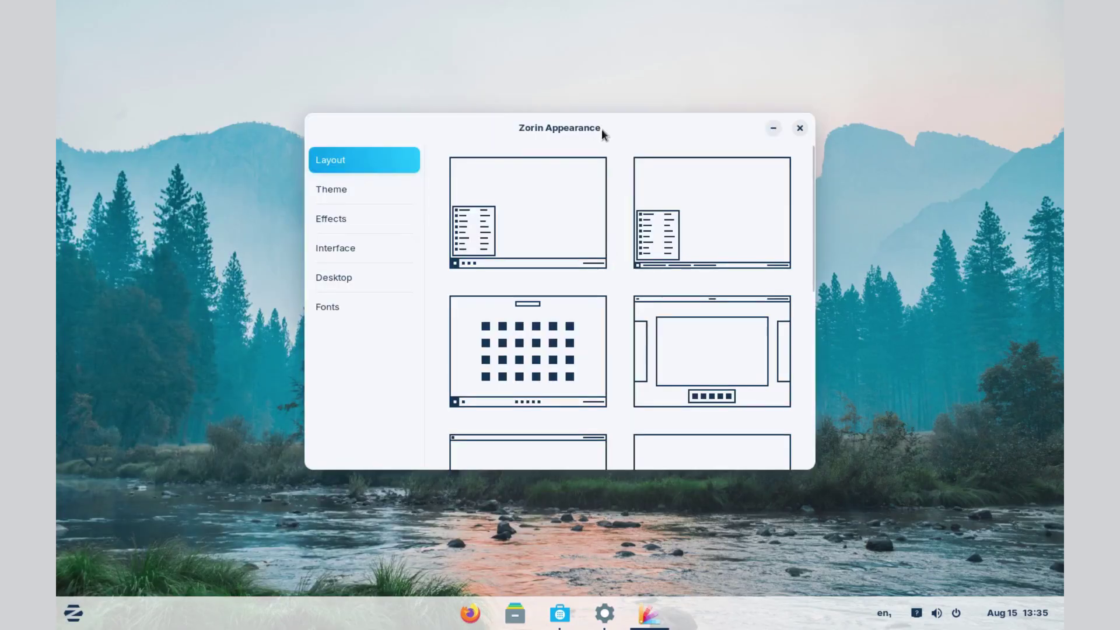
left_click_drag(601, 129, 508, 127)
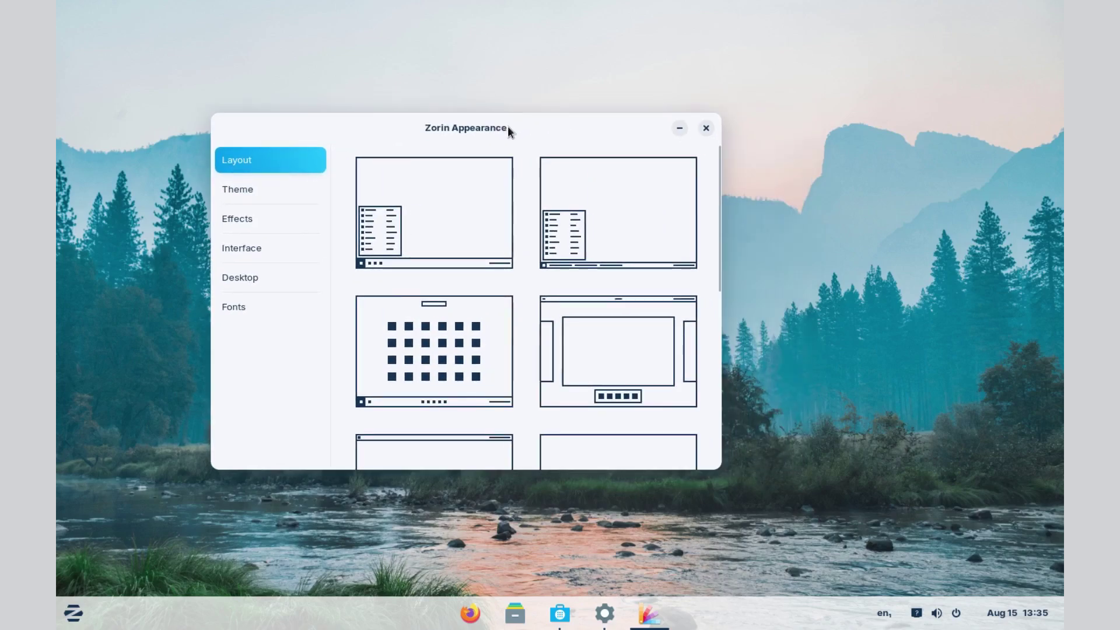
left_click(438, 223)
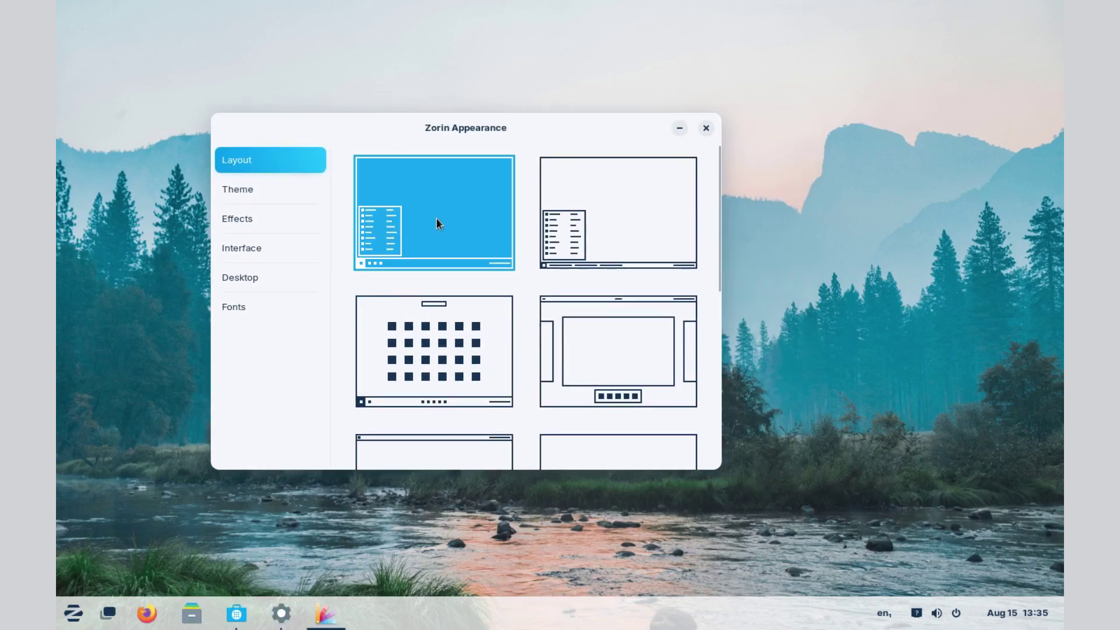
left_click(73, 613)
left_click(363, 419)
- Try the second layout, then the third centred-dock layout with its full-screen application grid
left_click(618, 220)
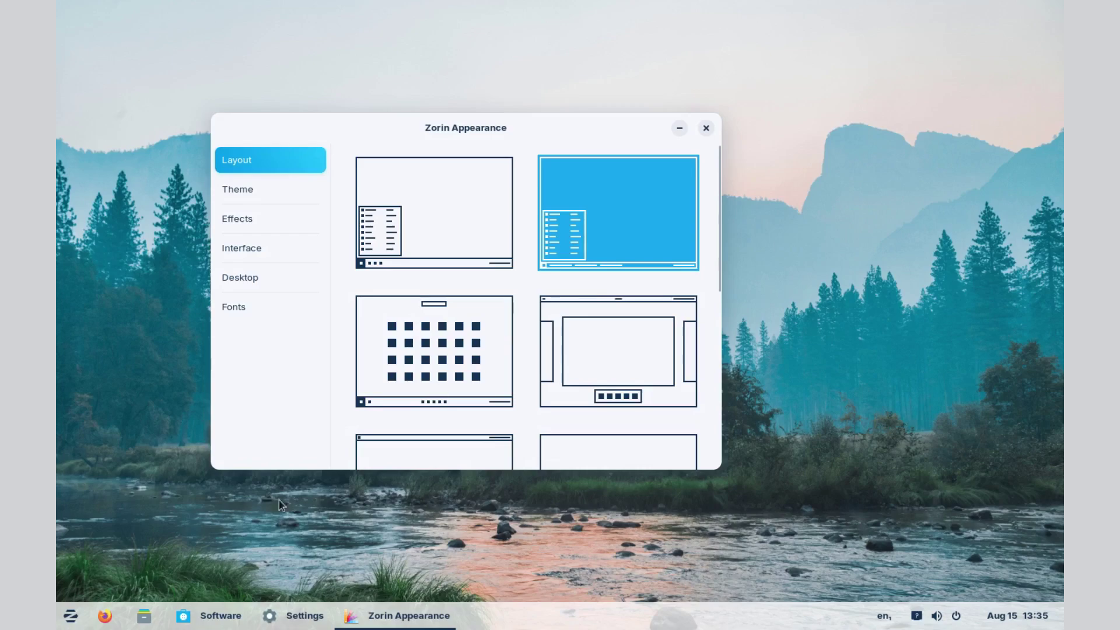
left_click(71, 614)
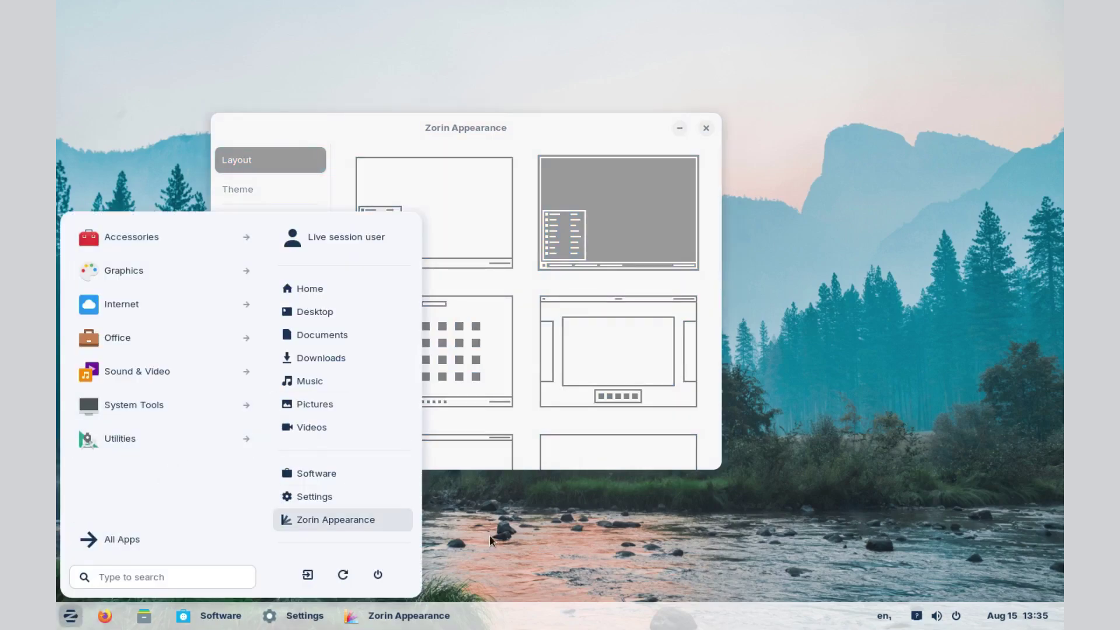
left_click(450, 363)
left_click(451, 363)
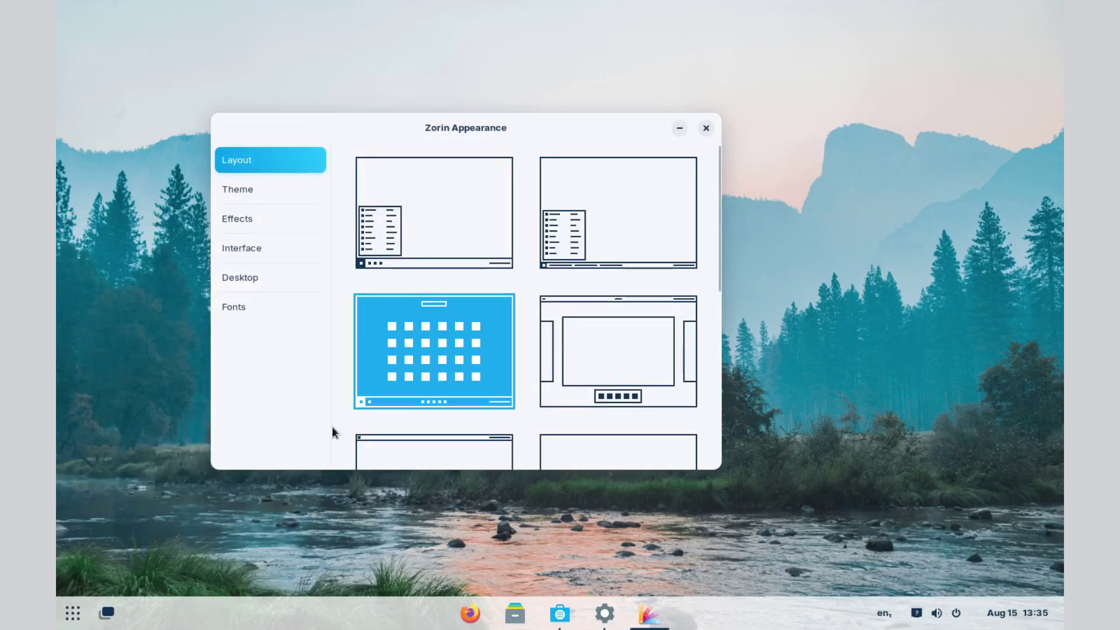
left_click(73, 614)
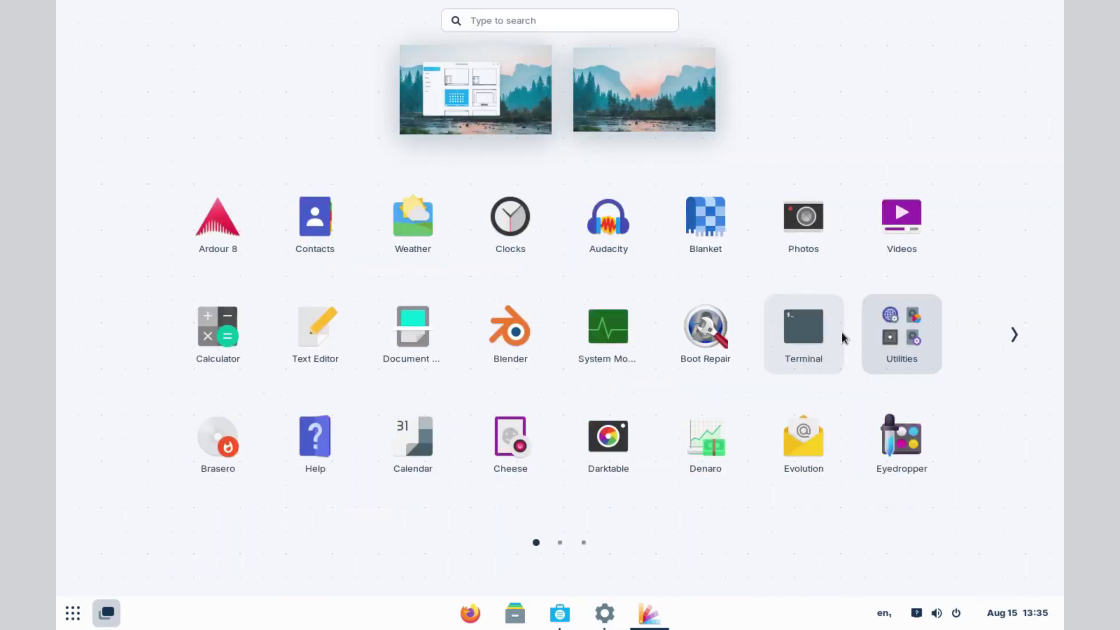
scroll(841, 331, "down", 1)
left_click(634, 93)
key("alt+Tab")
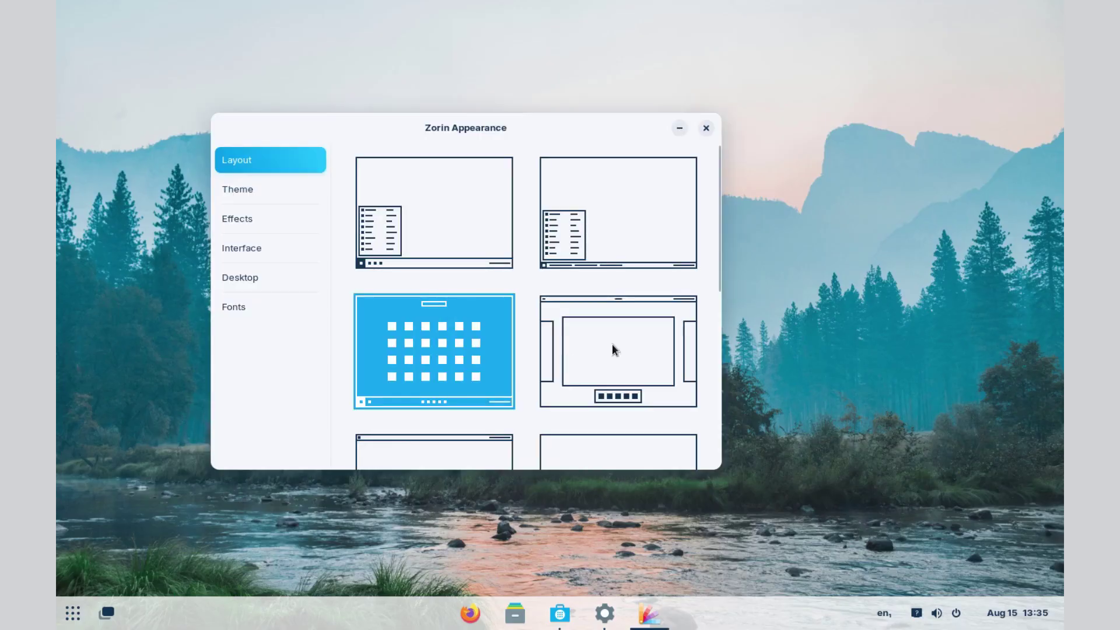
- Apply the fourth top-bar layout and bring the Zorin Appearance window forward via Activities
left_click(616, 360)
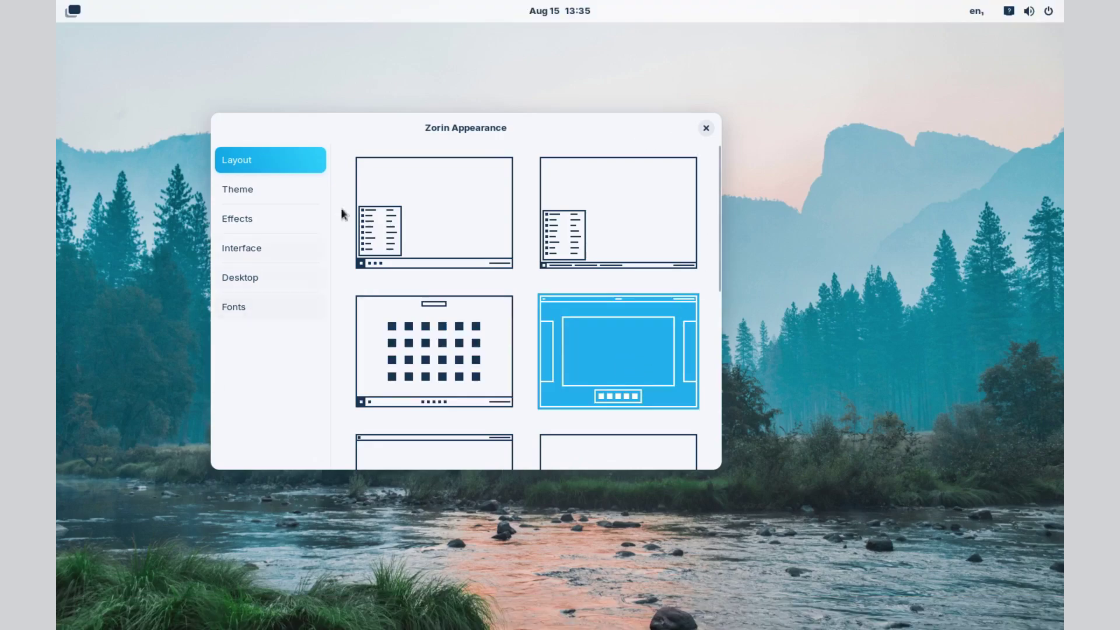
left_click_drag(607, 137, 796, 129)
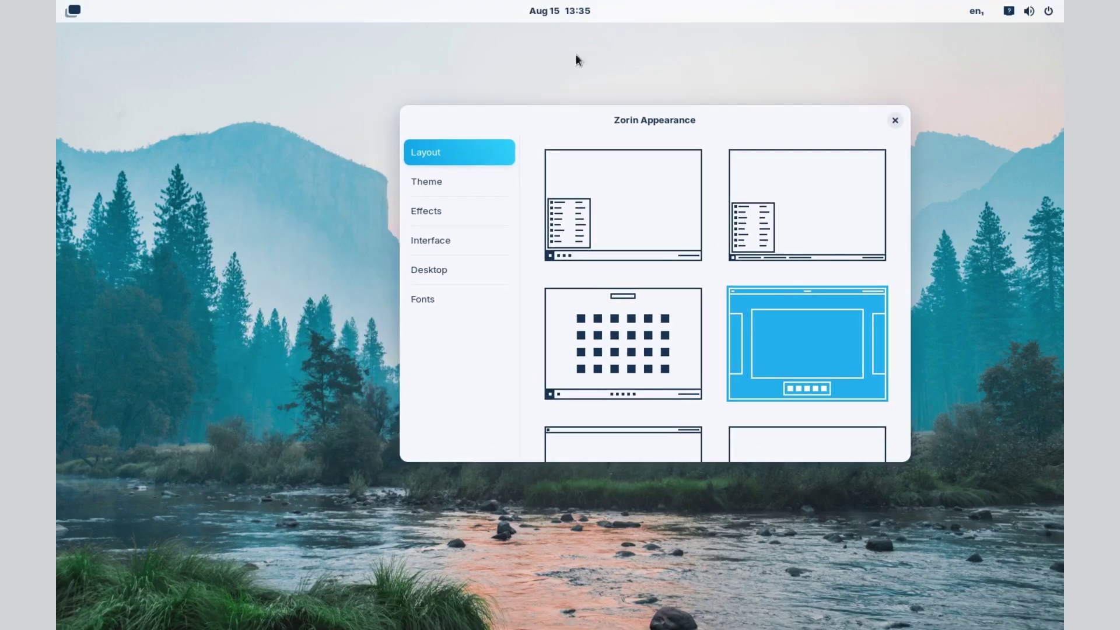
left_click(72, 8)
left_click(73, 9)
left_click(72, 8)
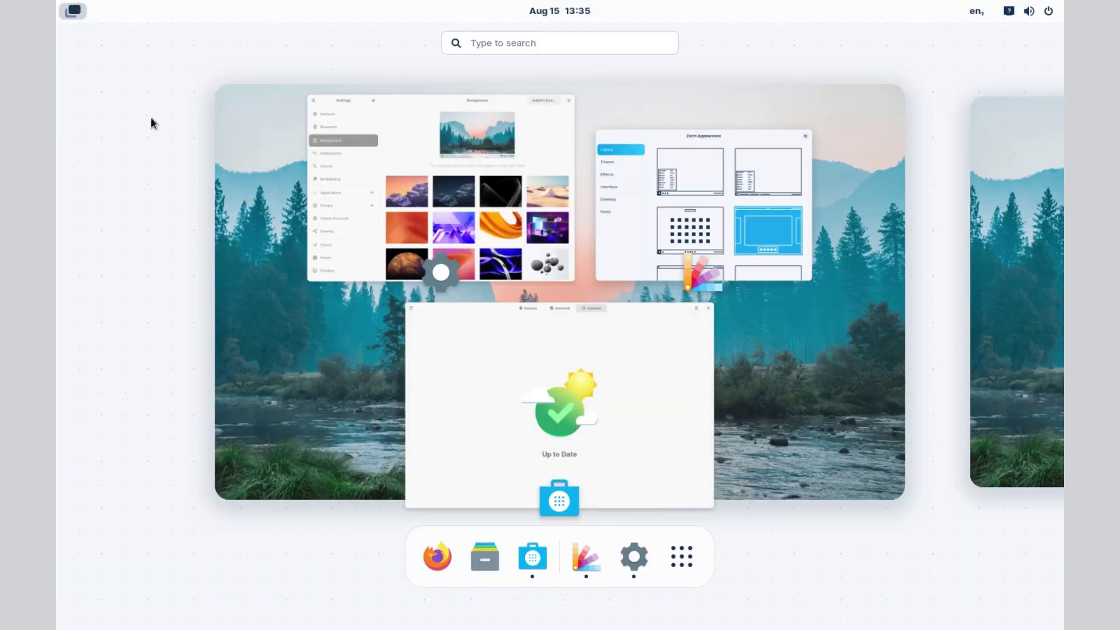
left_click(699, 204)
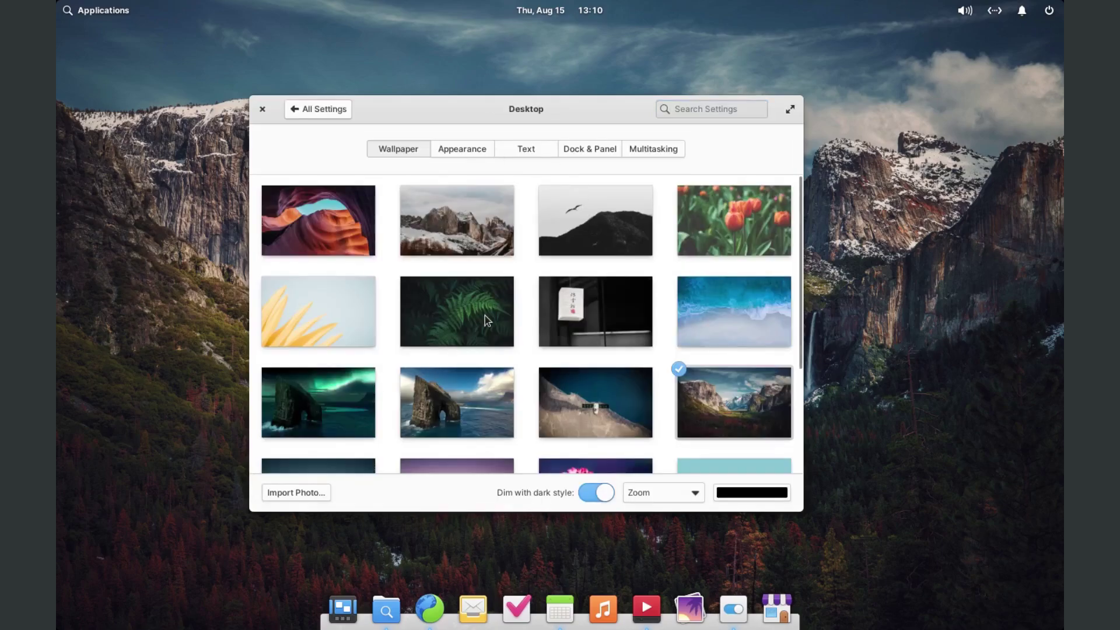
- Set the ocean photo as wallpaper and switch to Dark style, then back to Default
scroll(499, 324, "down", 5)
scroll(499, 323, "up", 5)
left_click(718, 290)
left_click(473, 151)
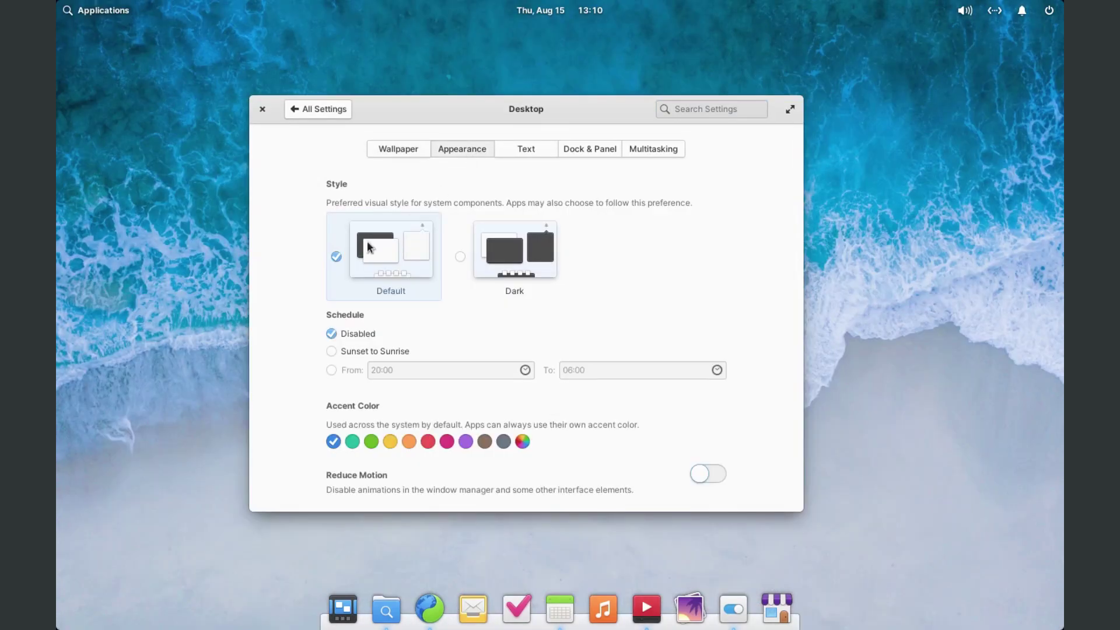
left_click(515, 251)
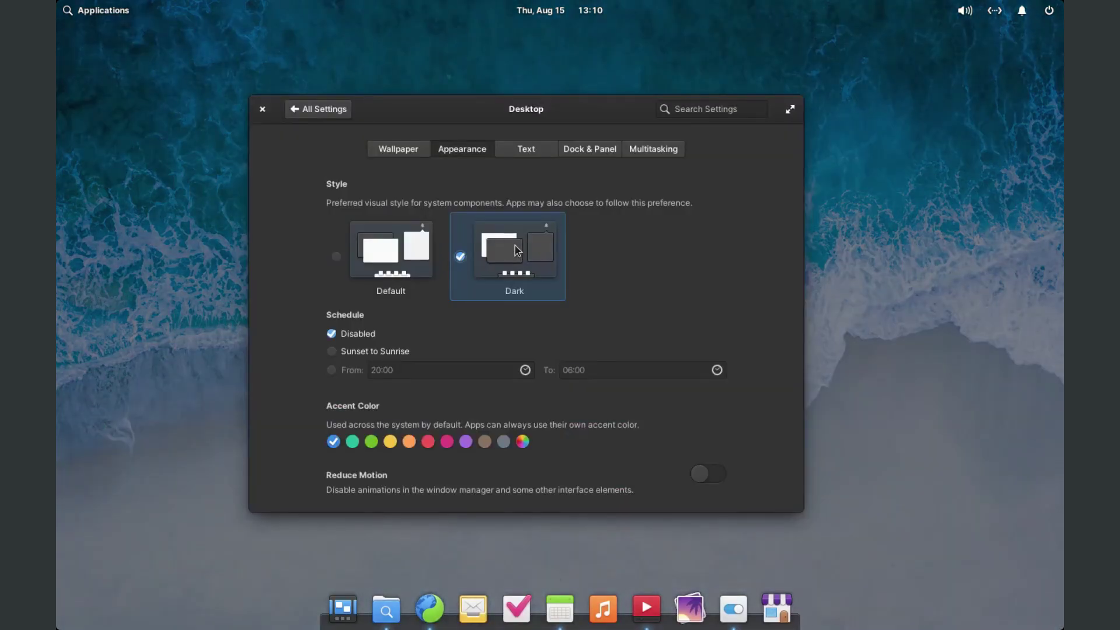
left_click(391, 258)
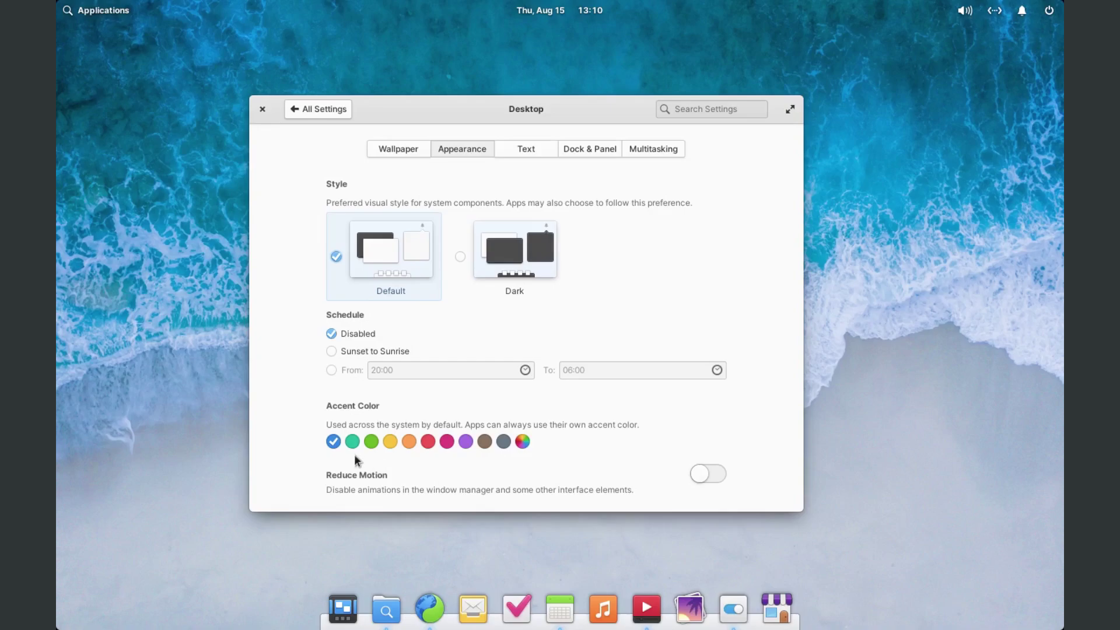
- In Dock & Panel, try small and largest dock icons, settling on medium size
left_click(527, 149)
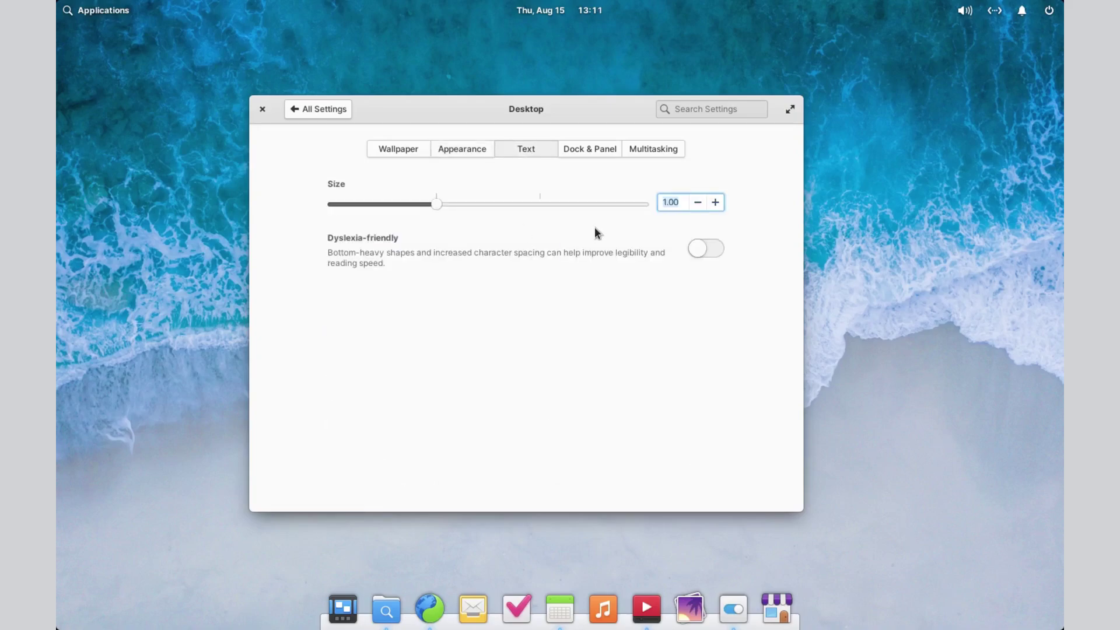
left_click(585, 146)
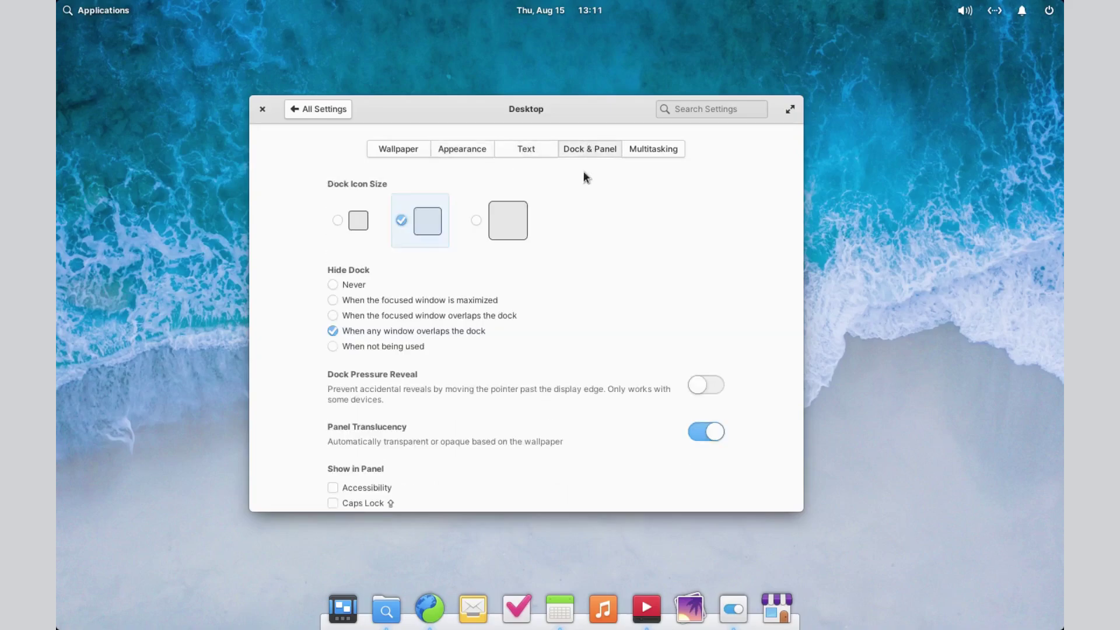
left_click(359, 220)
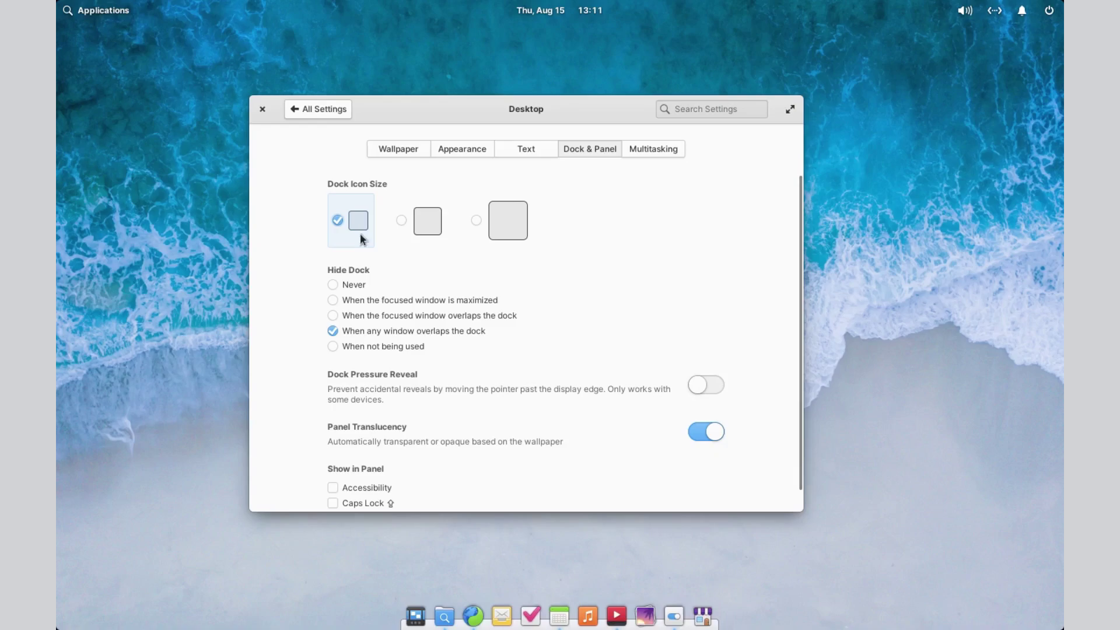
left_click(505, 232)
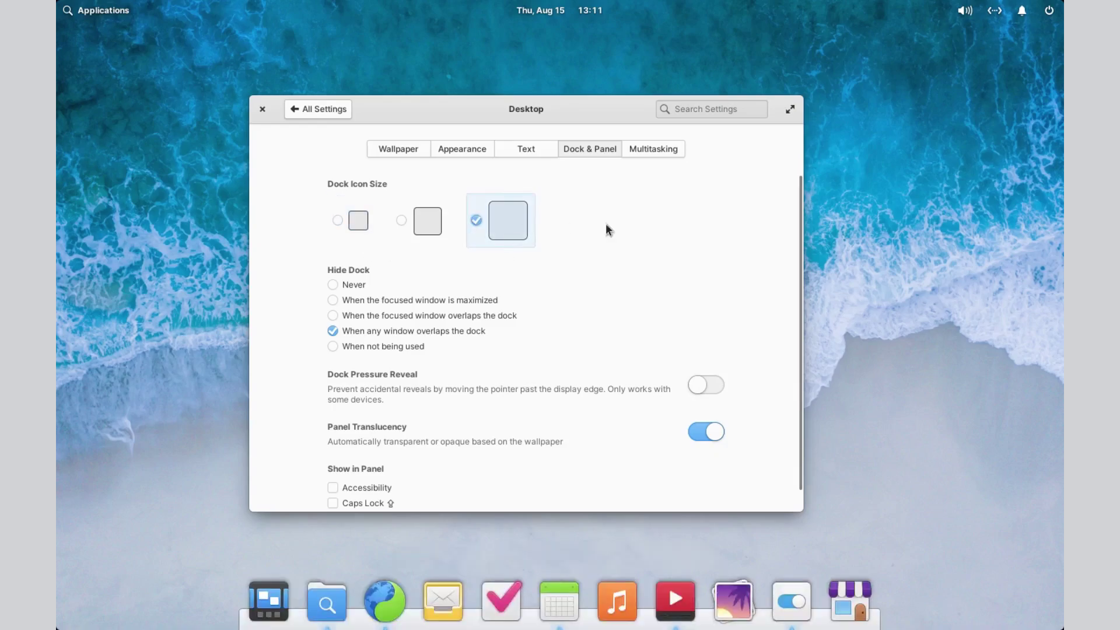
left_click(436, 223)
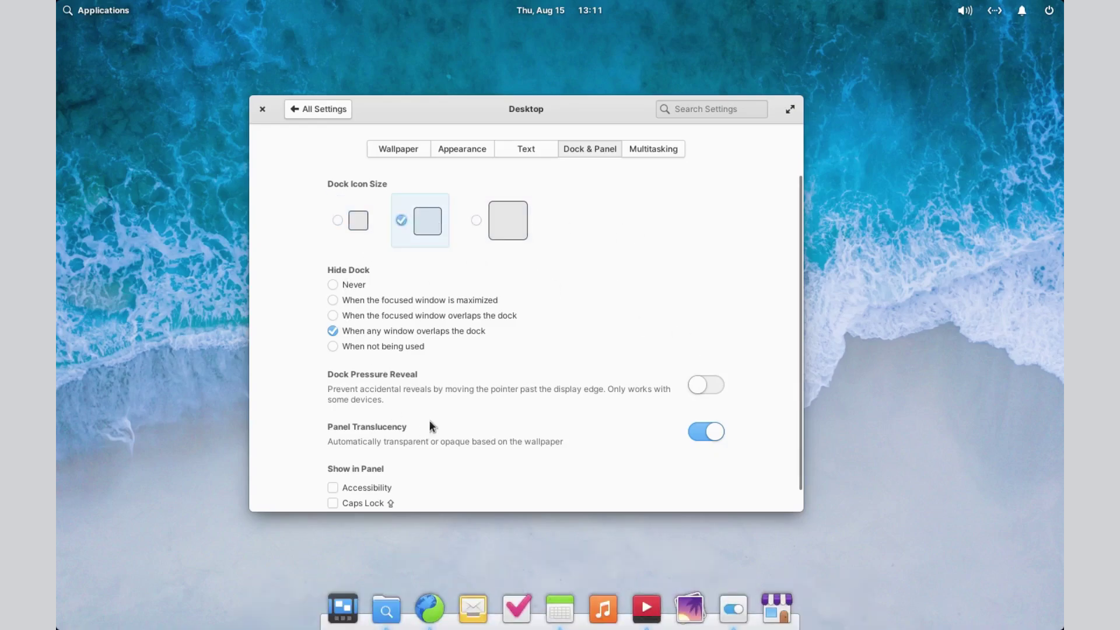
scroll(432, 420, "down", 1)
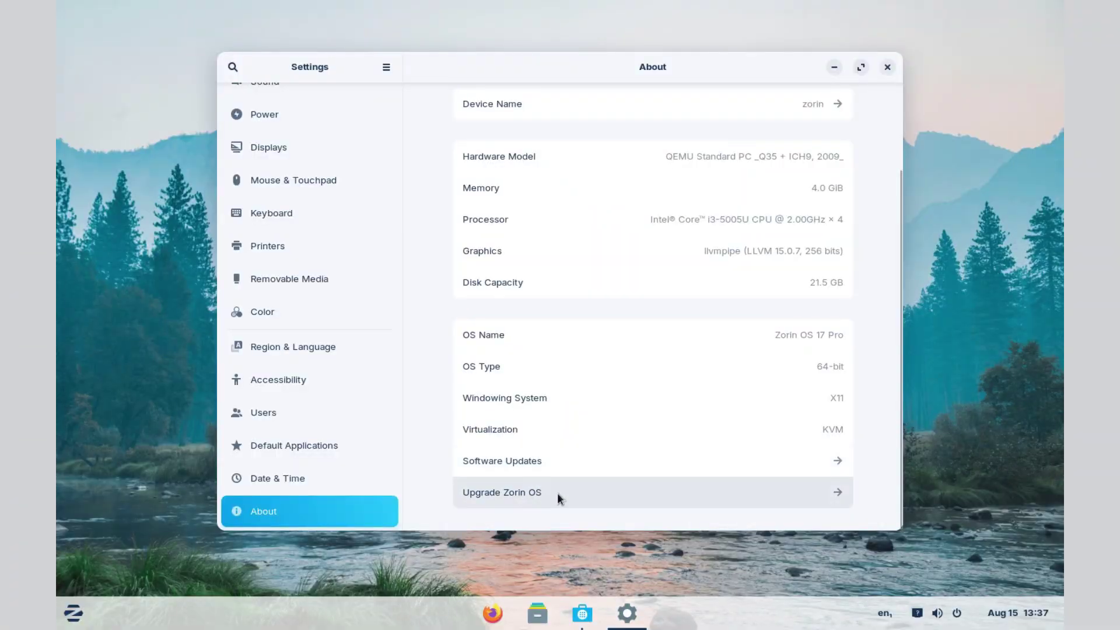
- Check Software Updates and the Upgrade Zorin OS option from About, dismissing both
left_click(839, 460)
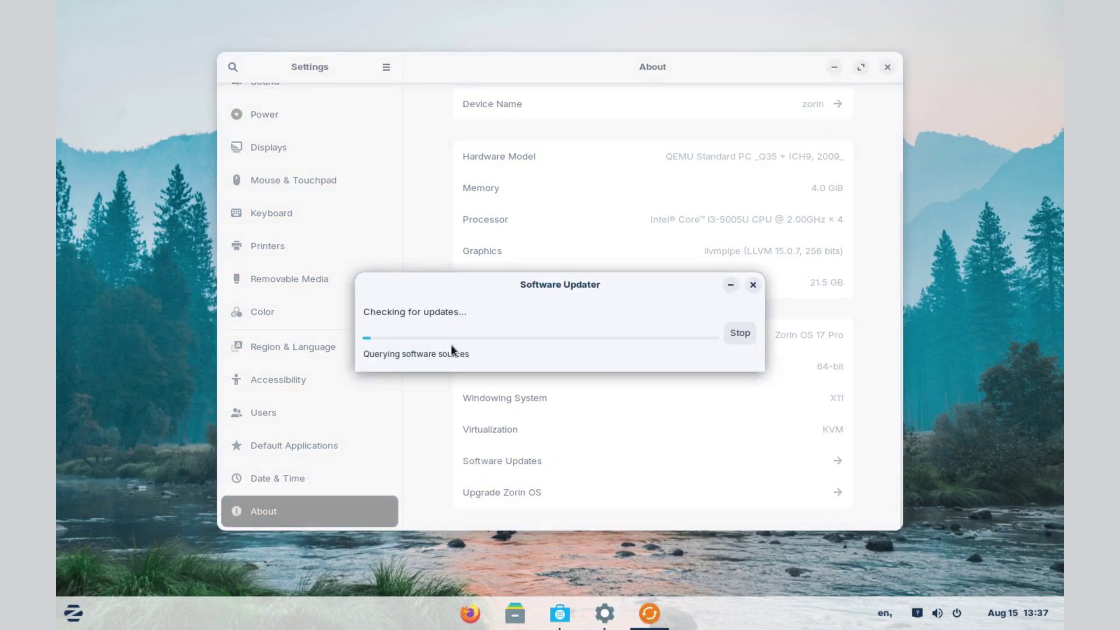
left_click(753, 285)
left_click(839, 493)
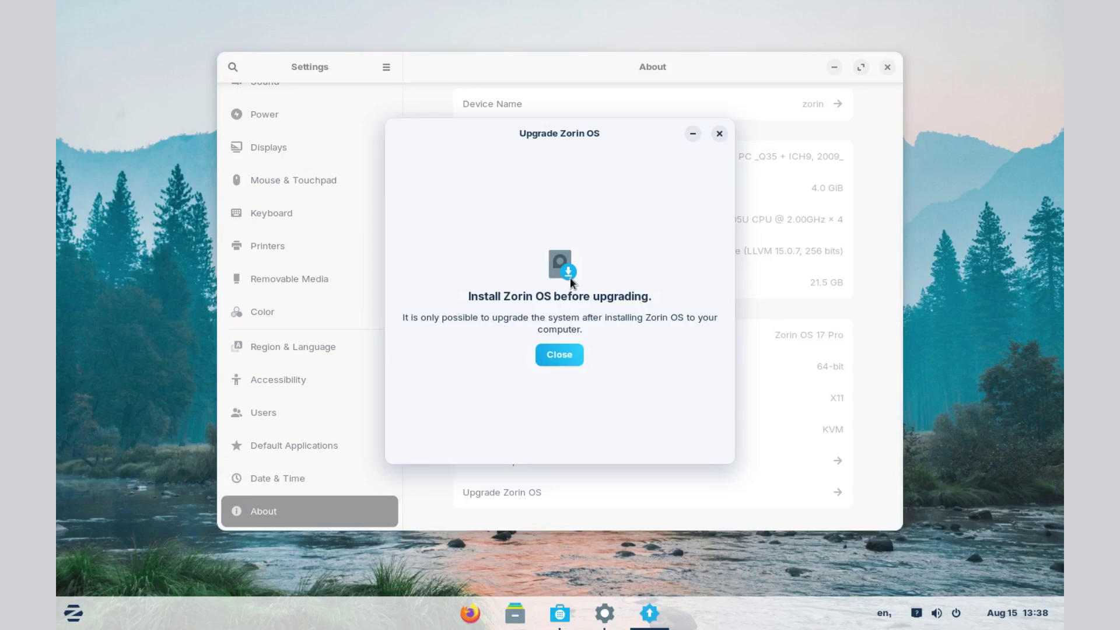
left_click(560, 354)
- Switch on Automatic Updates in the Software store's Preferences
left_click(581, 613)
left_click(877, 27)
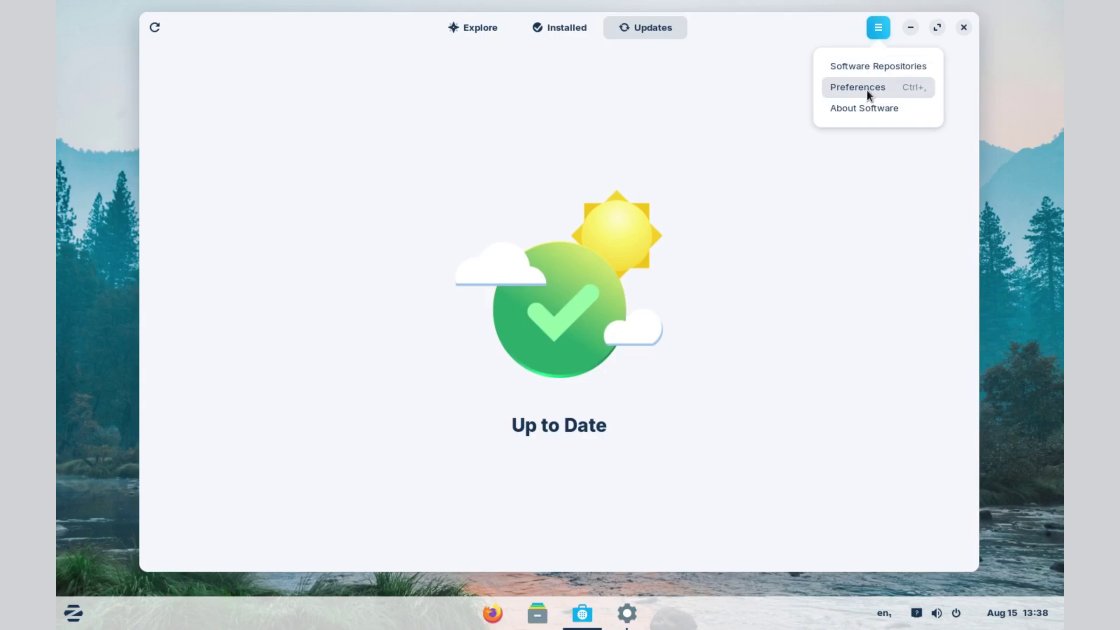
left_click(866, 89)
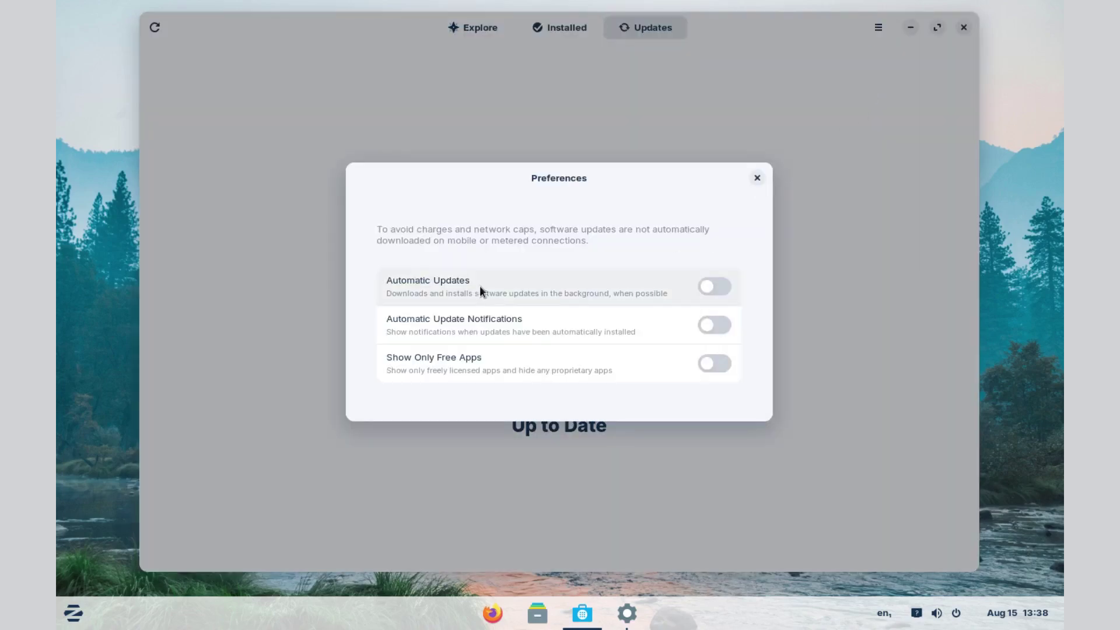
left_click(718, 285)
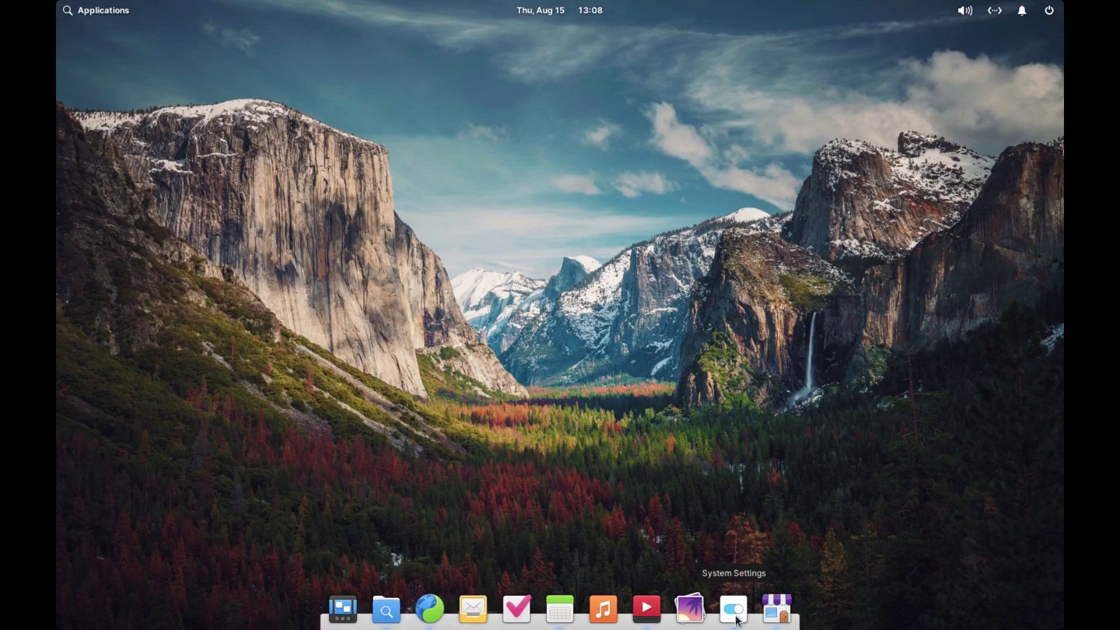
left_click(736, 620)
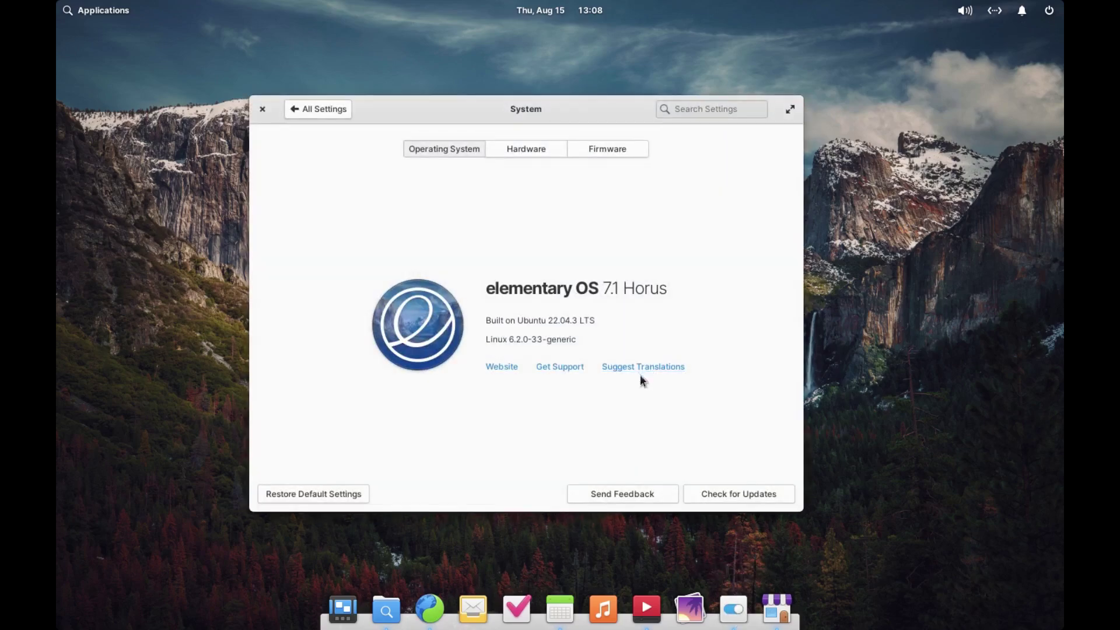
- View the firmware update status, then open AppCenter and check for updates
left_click(603, 150)
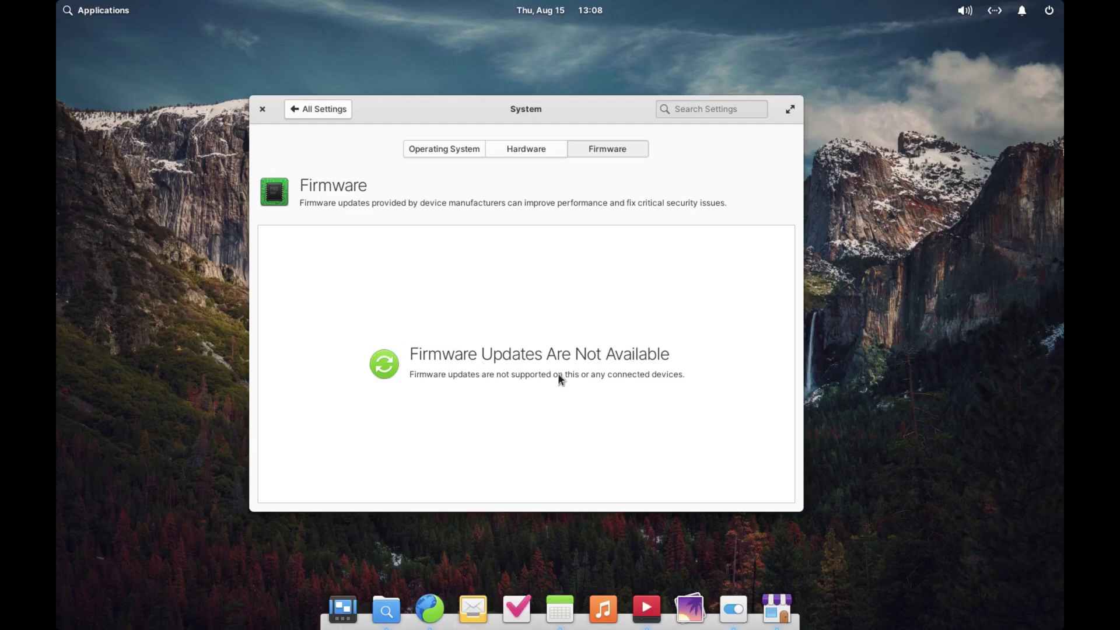
left_click(262, 109)
left_click(769, 613)
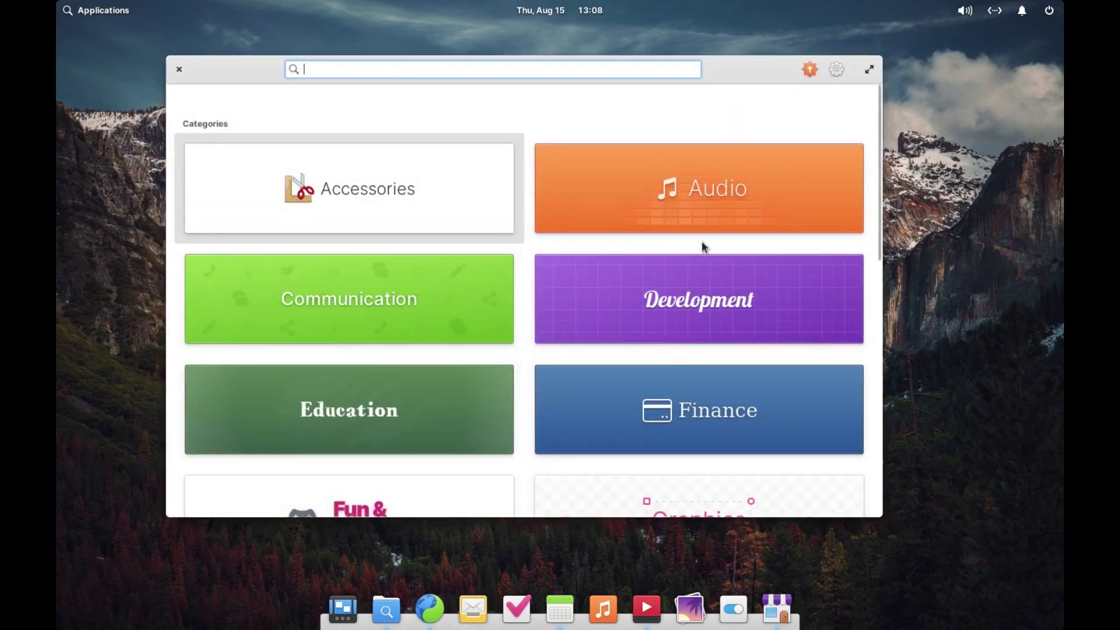
left_click(809, 71)
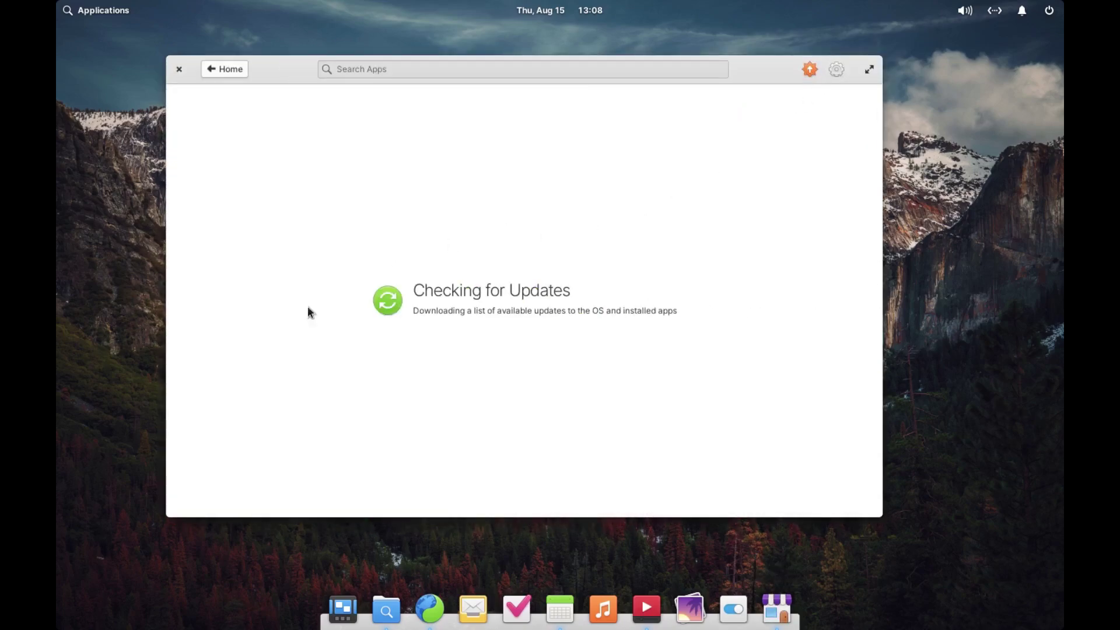
- Turn Automatic App Updates on and back off in AppCenter's settings popover
left_click(838, 72)
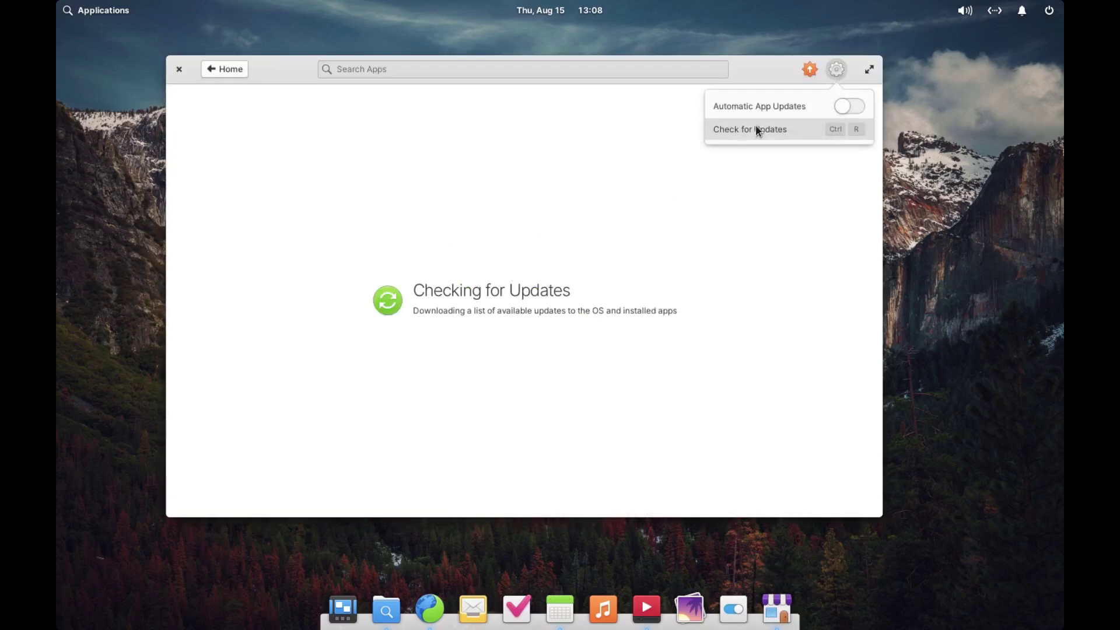
left_click(853, 107)
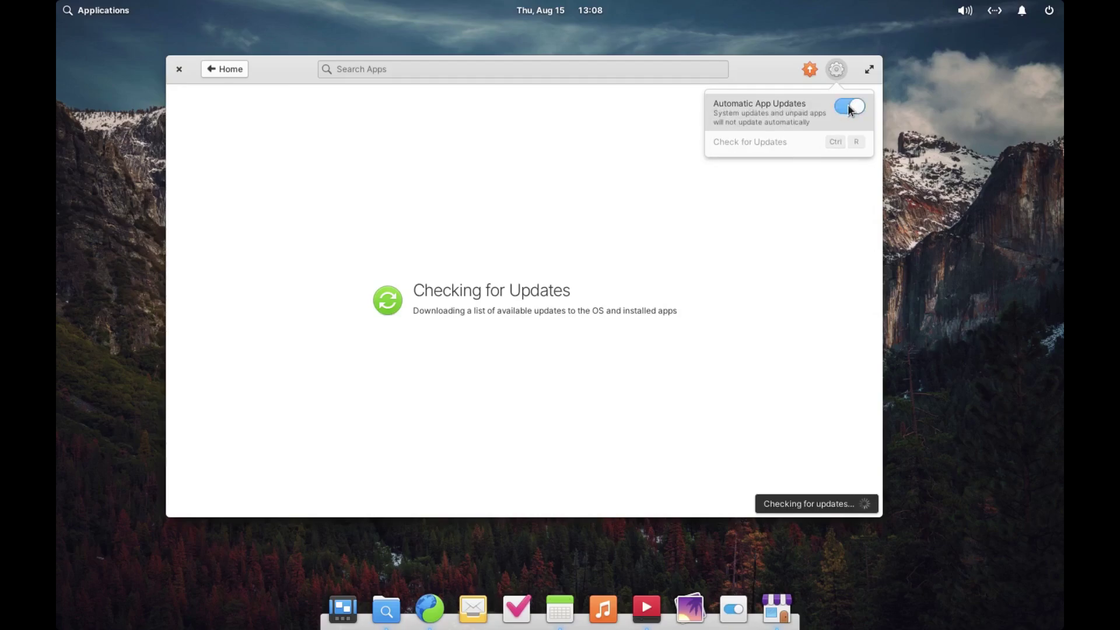
left_click(850, 108)
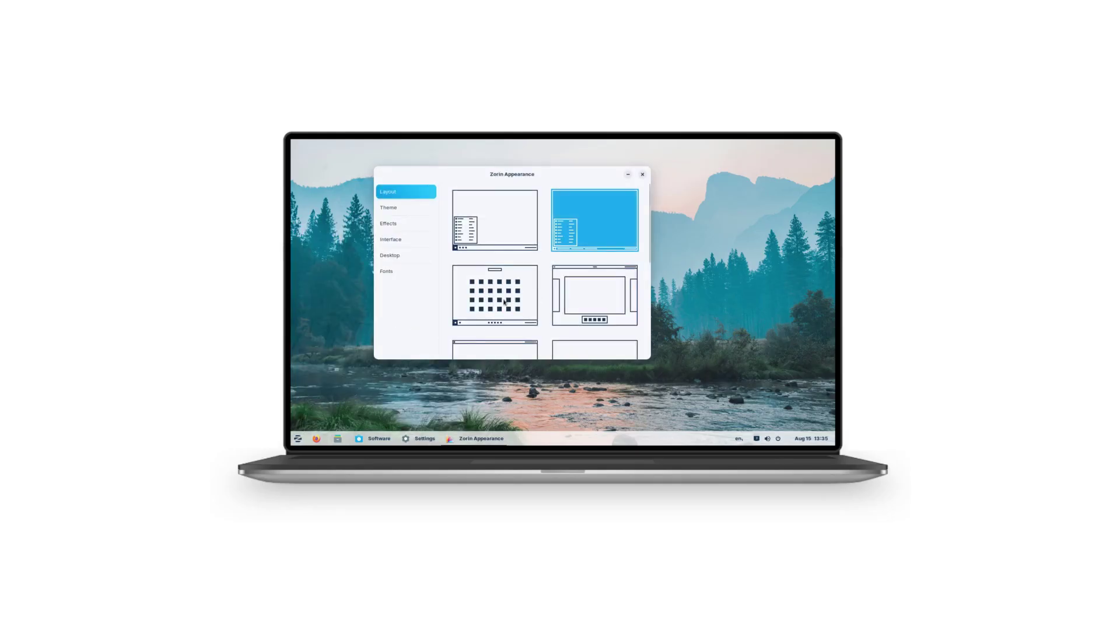
- Choose the centred-dock layout in Zorin Appearance and show the full applications grid
left_click(504, 302)
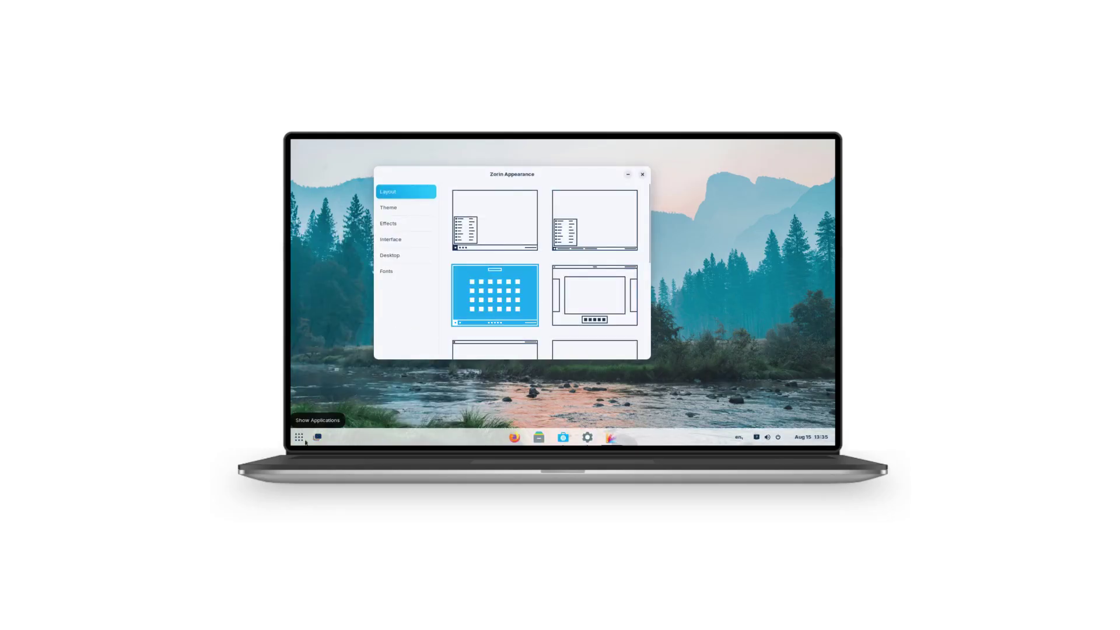
left_click(298, 437)
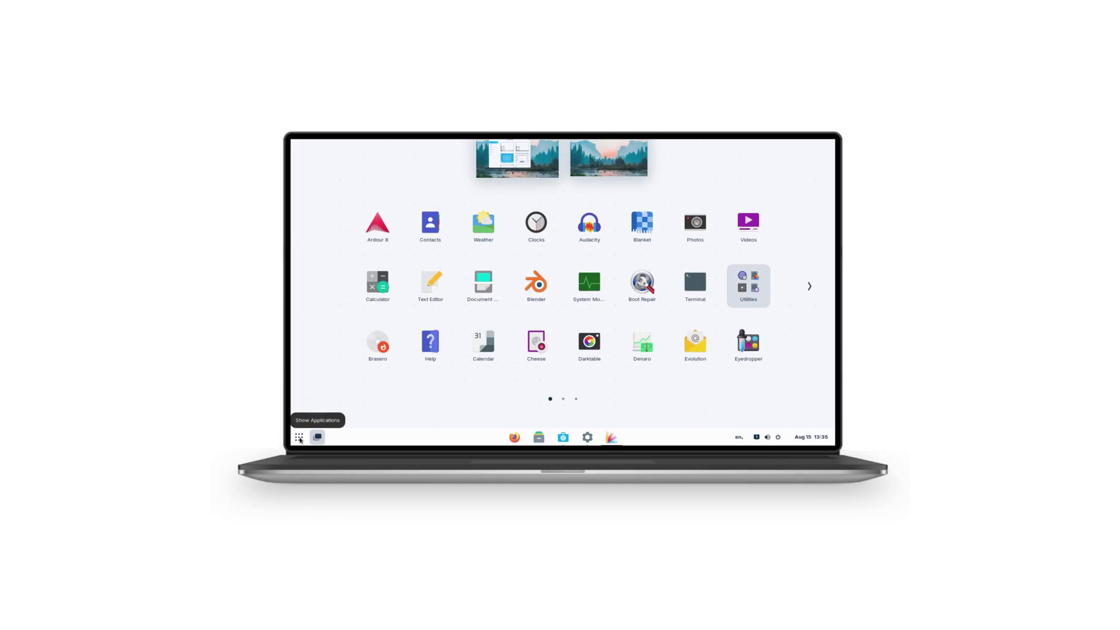
scroll(694, 286, "down", 1)
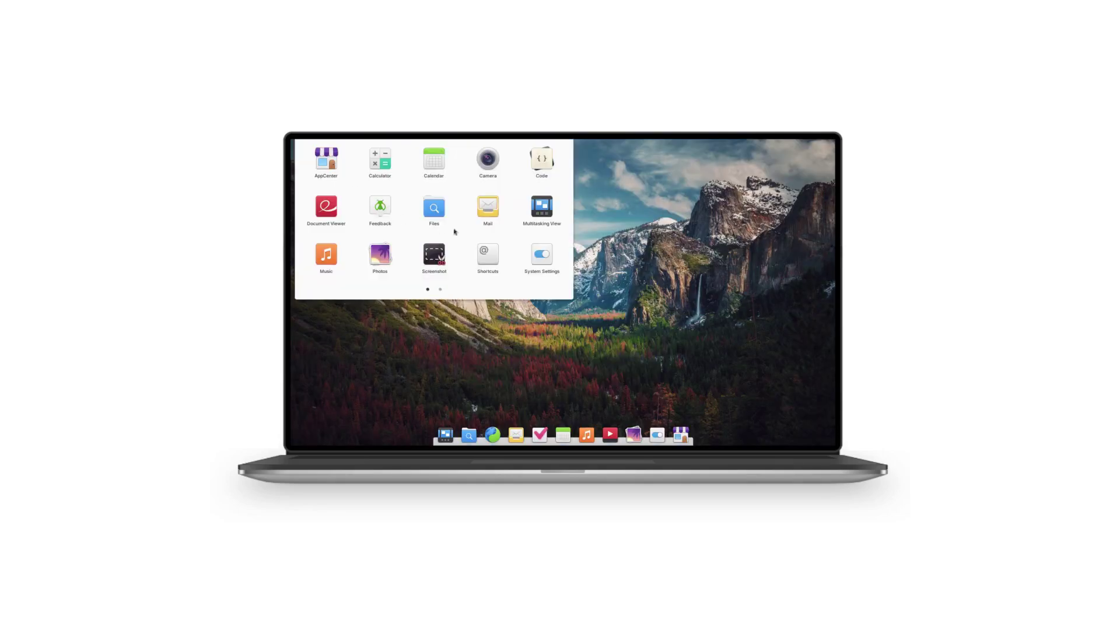
- Scroll through both Applications menu pages, search for 'system', then erase it with Backspace
scroll(479, 232, "down", 1)
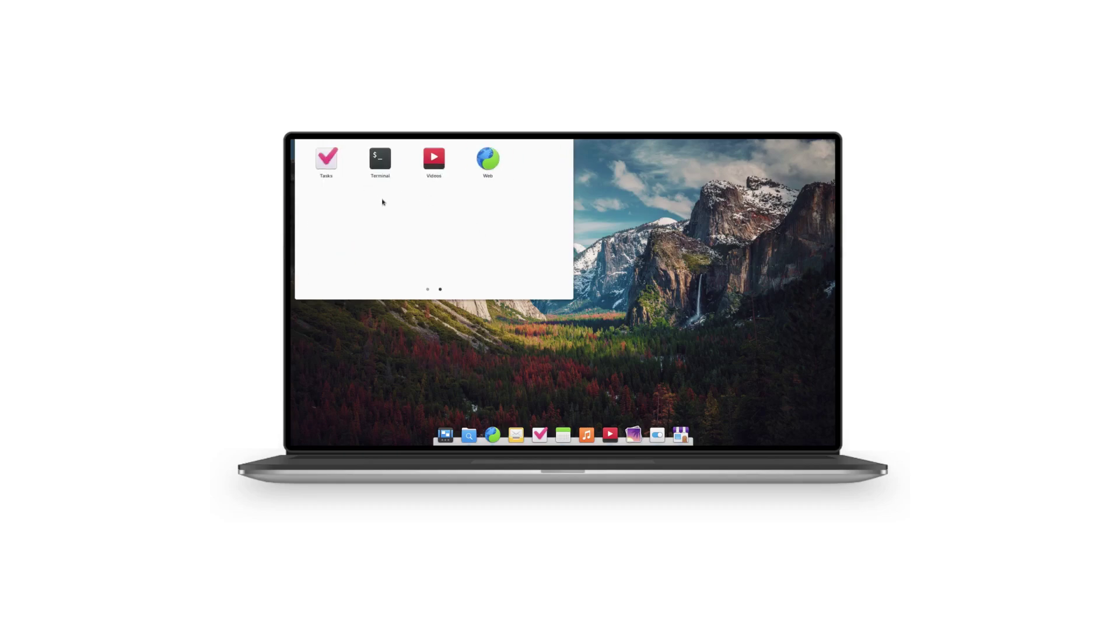
scroll(383, 202, "up", 1)
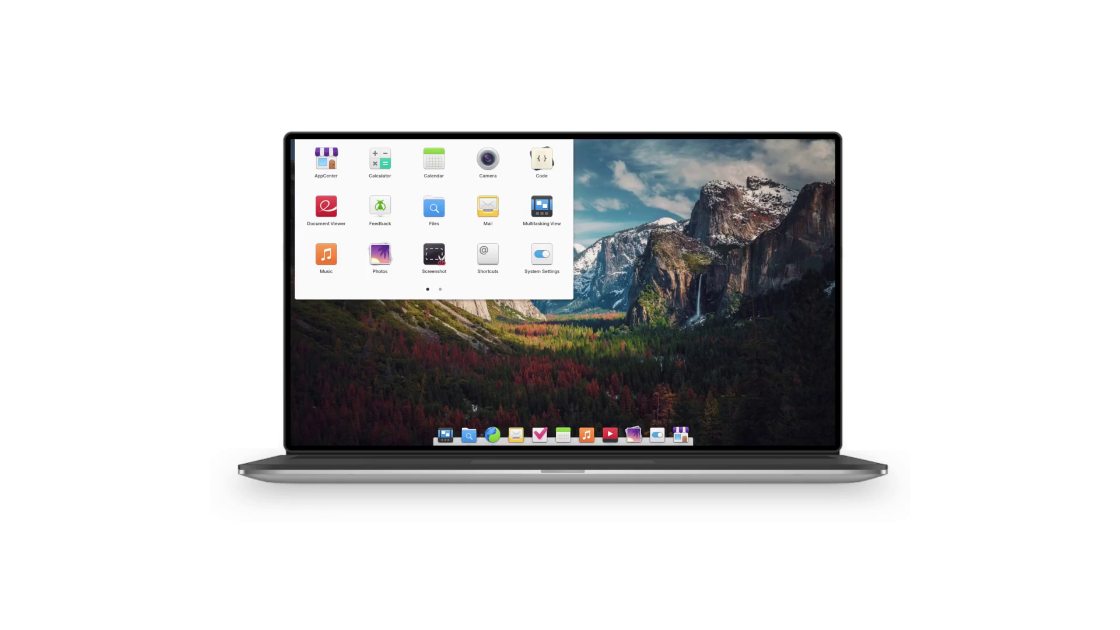
type("system")
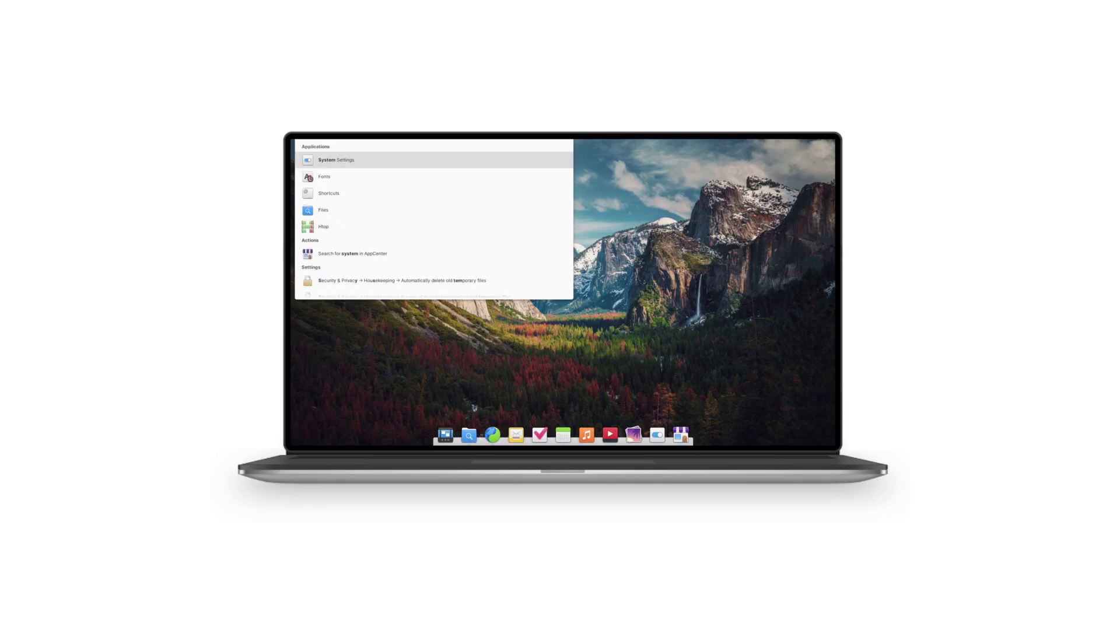
key("BackSpace")
key("BackSpace")
key("BackSpace")
key("BackSpace")
key("BackSpace")
key("BackSpace")
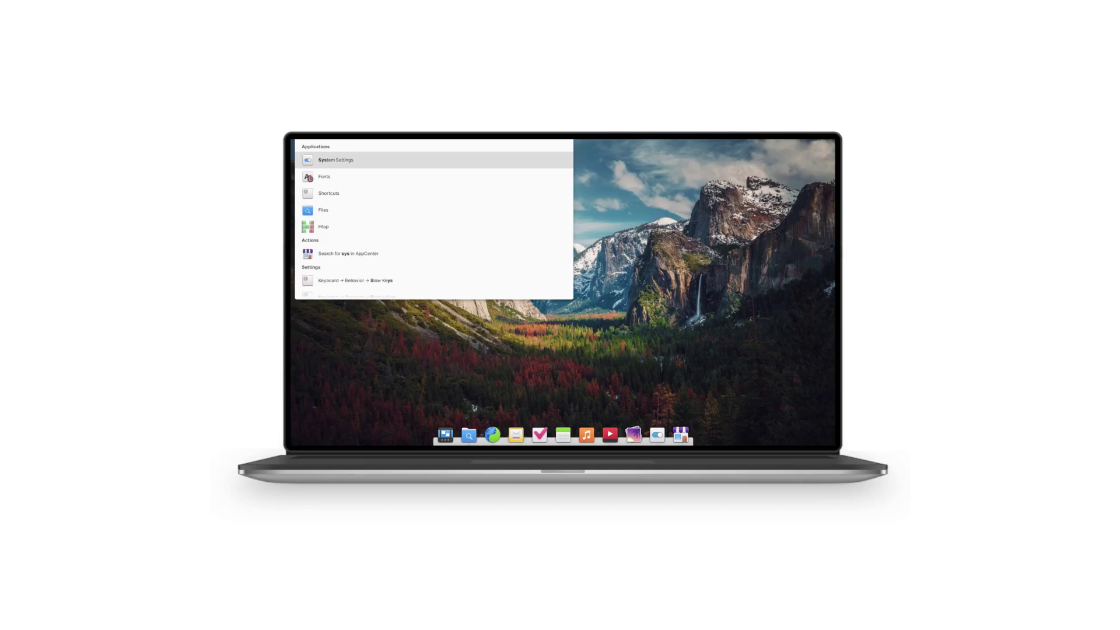